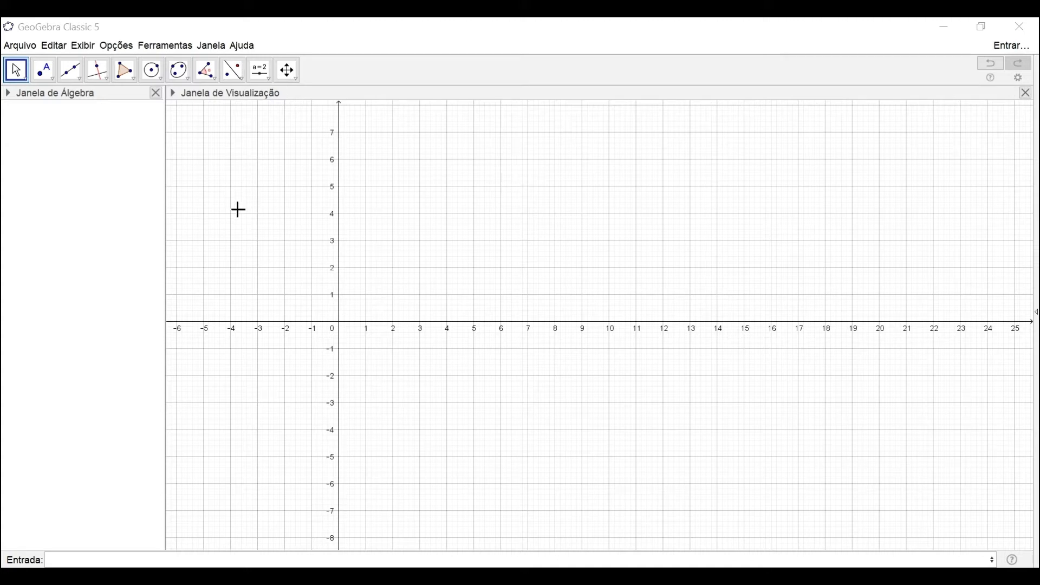
Step: Show the 3D graphics view alongside the 2D graphics view and make the 3D view active
{"action": "left_click", "coordinate": [83, 46]}
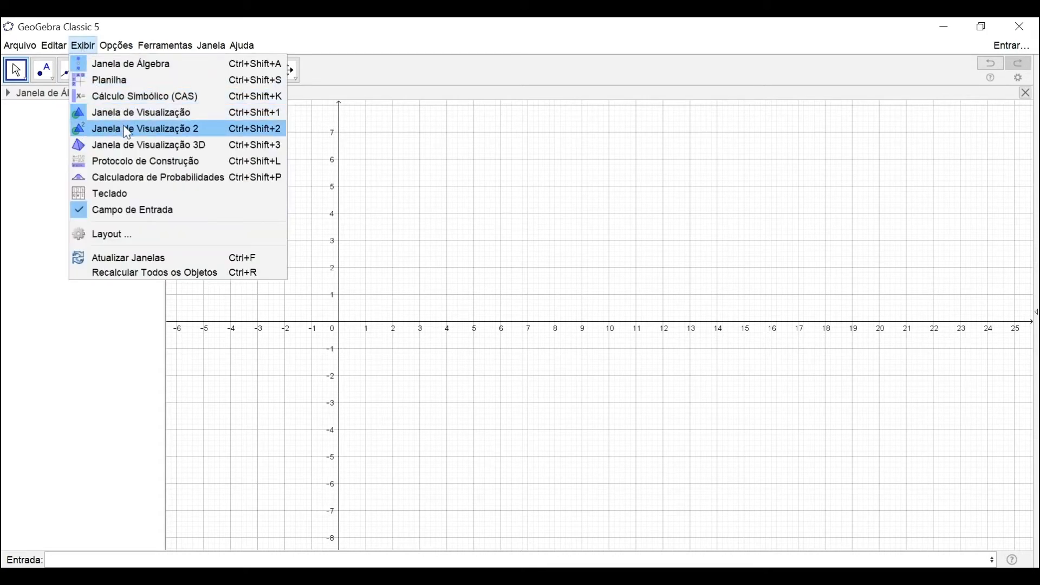
{"action": "left_click", "coordinate": [125, 148]}
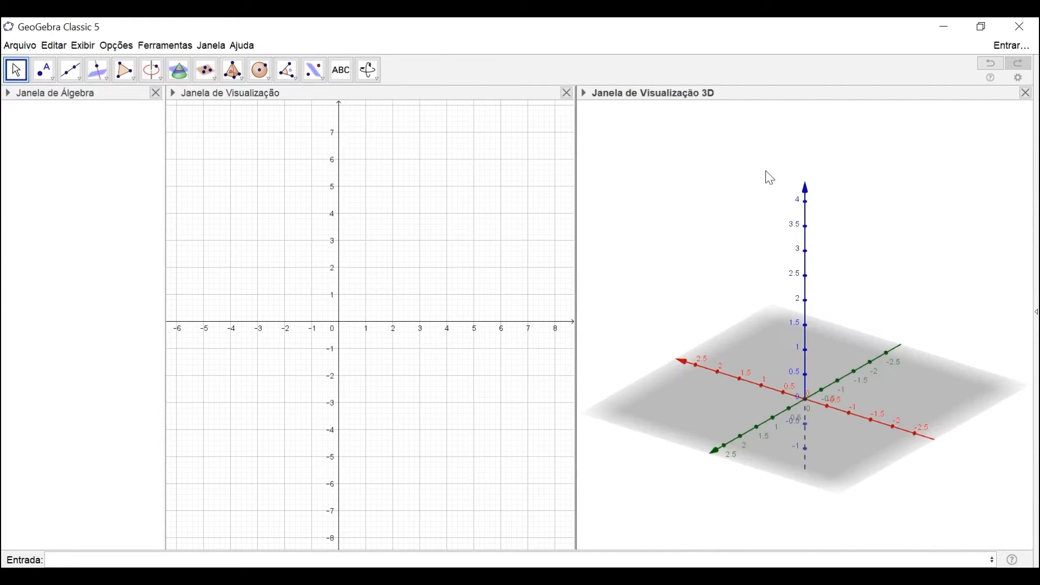
{"action": "left_click", "coordinate": [81, 47]}
{"action": "left_click", "coordinate": [469, 27]}
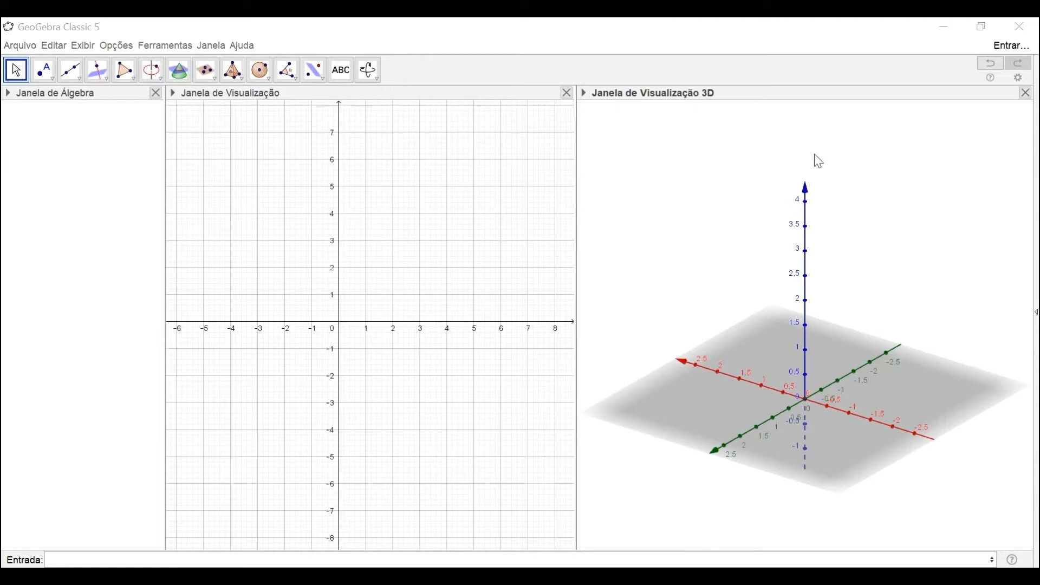
{"action": "left_click", "coordinate": [740, 104]}
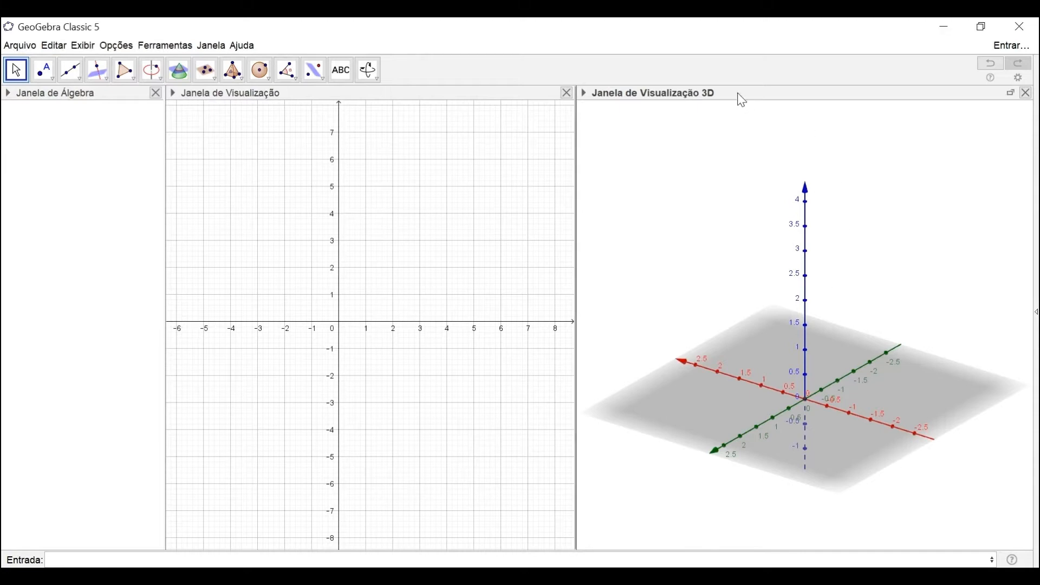
Step: Plot the paraboloid z=x^2+y^2 in the 3D view
{"action": "left_click", "coordinate": [217, 560]}
{"action": "type", "text": "z="}
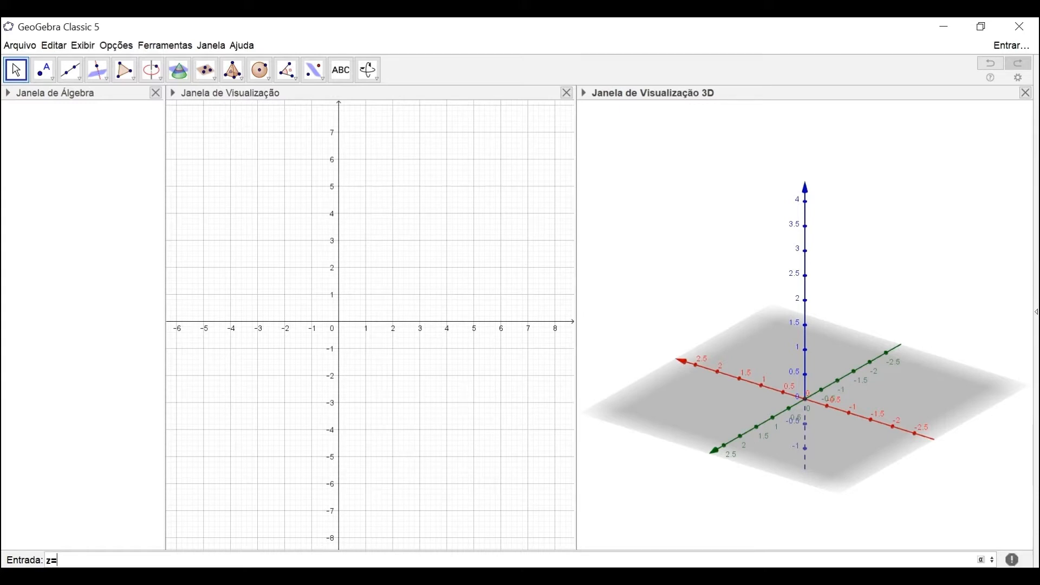
{"action": "type", "text": "^2"}
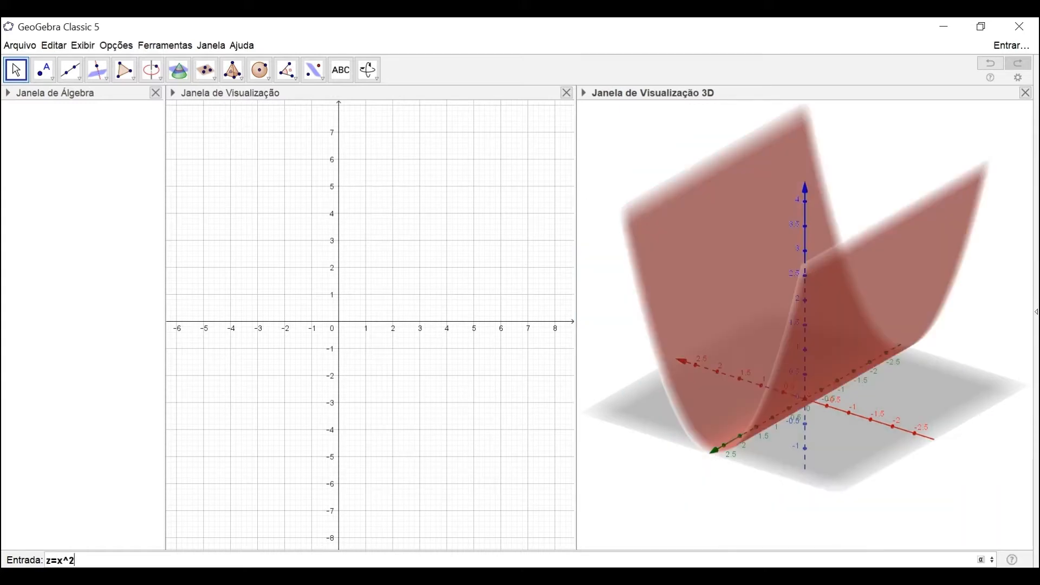
{"action": "type", "text": "+y"}
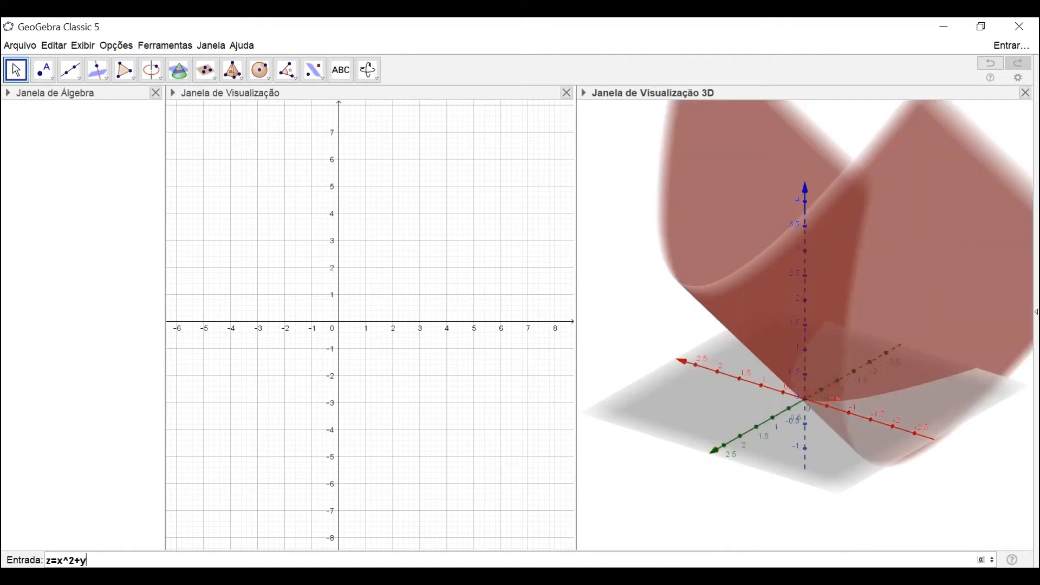
{"action": "type", "text": "^2"}
{"action": "key", "text": "Return"}
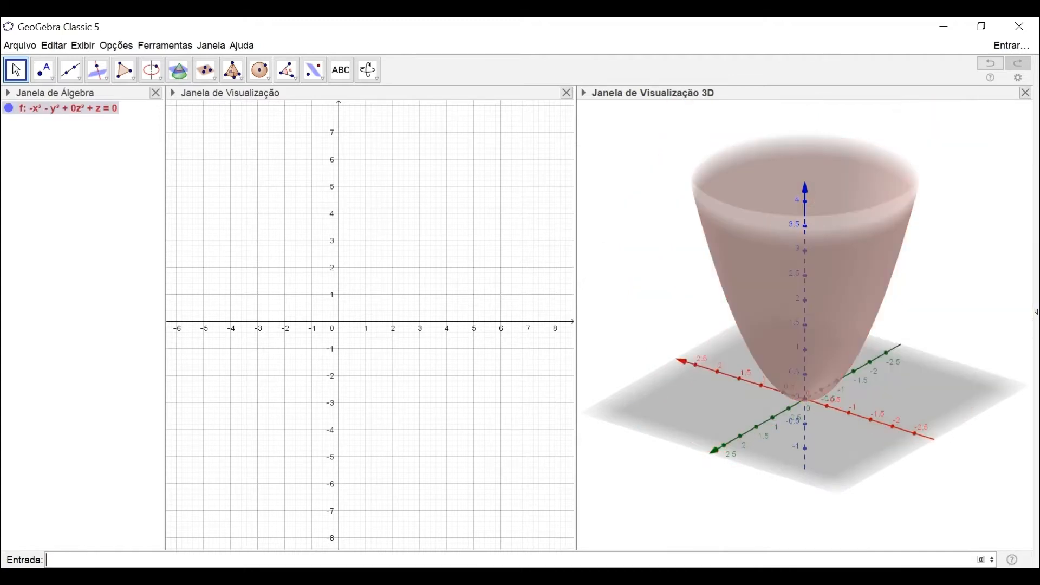
Step: Examine the paraboloid's shape and its position relative to the x, y and z axes from several angles and zoom levels
{"action": "mouse_move", "coordinate": [737, 272]}
{"action": "left_mouse_down"}
{"action": "mouse_move", "coordinate": [742, 294]}
{"action": "mouse_move", "coordinate": [743, 256]}
{"action": "mouse_move", "coordinate": [723, 319]}
{"action": "mouse_move", "coordinate": [784, 255]}
{"action": "mouse_move", "coordinate": [726, 256]}
{"action": "mouse_move", "coordinate": [727, 276]}
{"action": "mouse_move", "coordinate": [767, 265]}
{"action": "mouse_move", "coordinate": [750, 245]}
{"action": "mouse_move", "coordinate": [731, 269]}
{"action": "mouse_move", "coordinate": [745, 278]}
{"action": "mouse_move", "coordinate": [741, 260]}
{"action": "left_mouse_up"}
{"action": "left_click", "coordinate": [358, 190]}
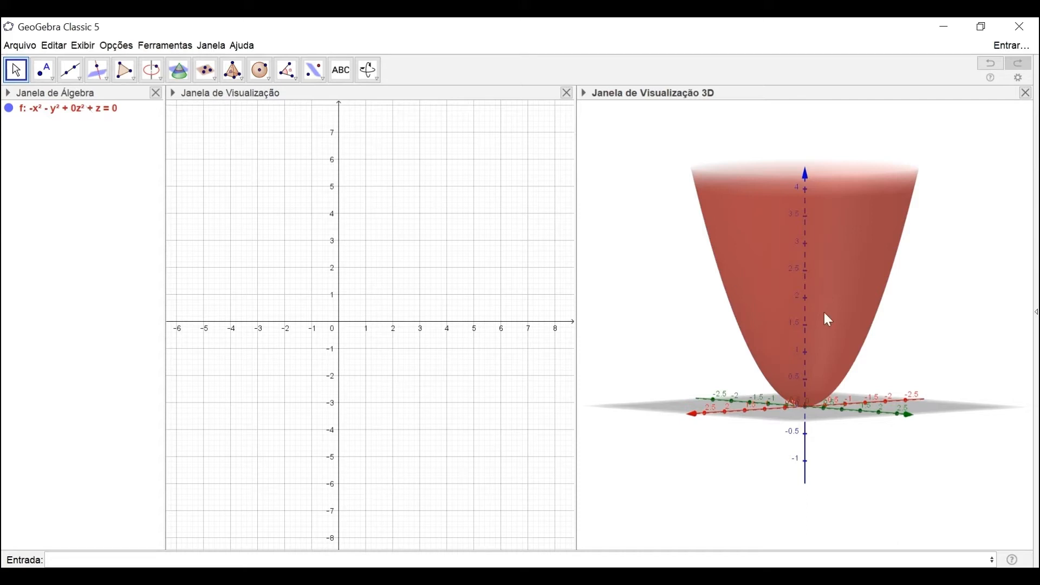
{"action": "mouse_move", "coordinate": [829, 292]}
{"action": "left_mouse_down"}
{"action": "mouse_move", "coordinate": [843, 322]}
{"action": "mouse_move", "coordinate": [801, 400]}
{"action": "mouse_move", "coordinate": [779, 366]}
{"action": "mouse_move", "coordinate": [806, 336]}
{"action": "mouse_move", "coordinate": [802, 297]}
{"action": "mouse_move", "coordinate": [824, 291]}
{"action": "left_mouse_up"}
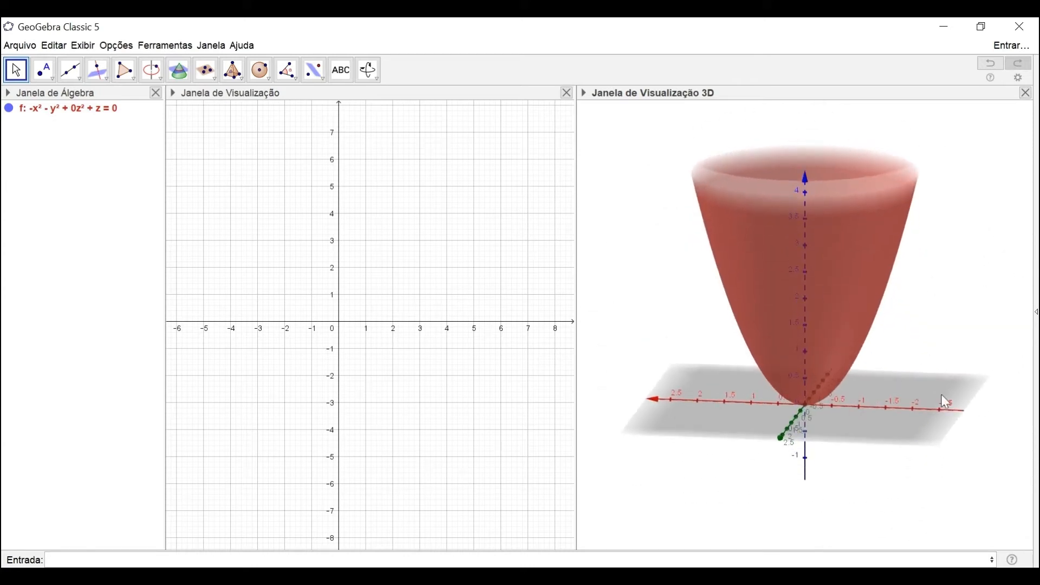
{"action": "left_click_drag", "start_coordinate": [865, 442], "coordinate": [904, 429]}
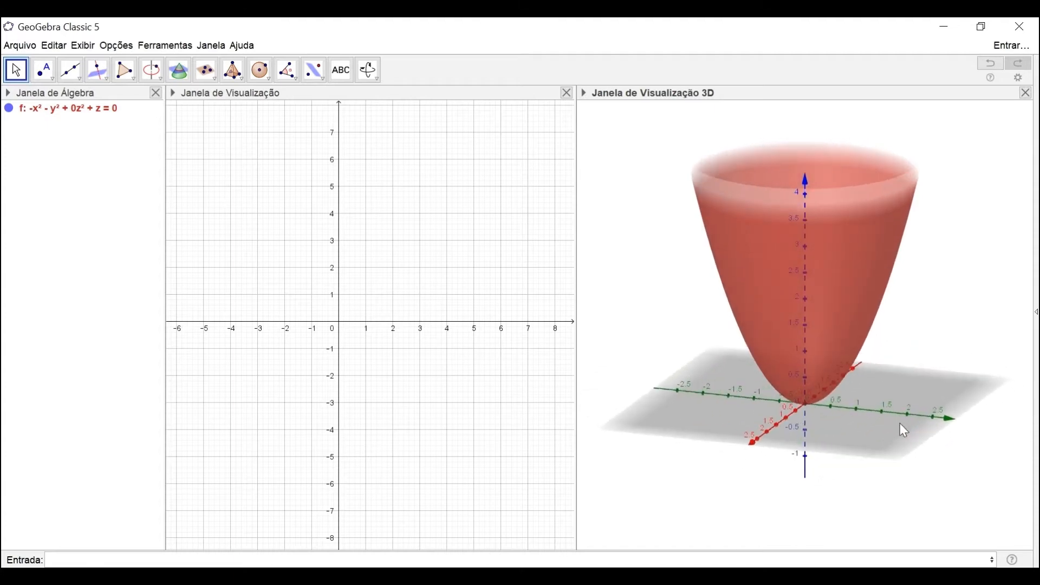
{"action": "left_click_drag", "start_coordinate": [813, 465], "coordinate": [744, 412]}
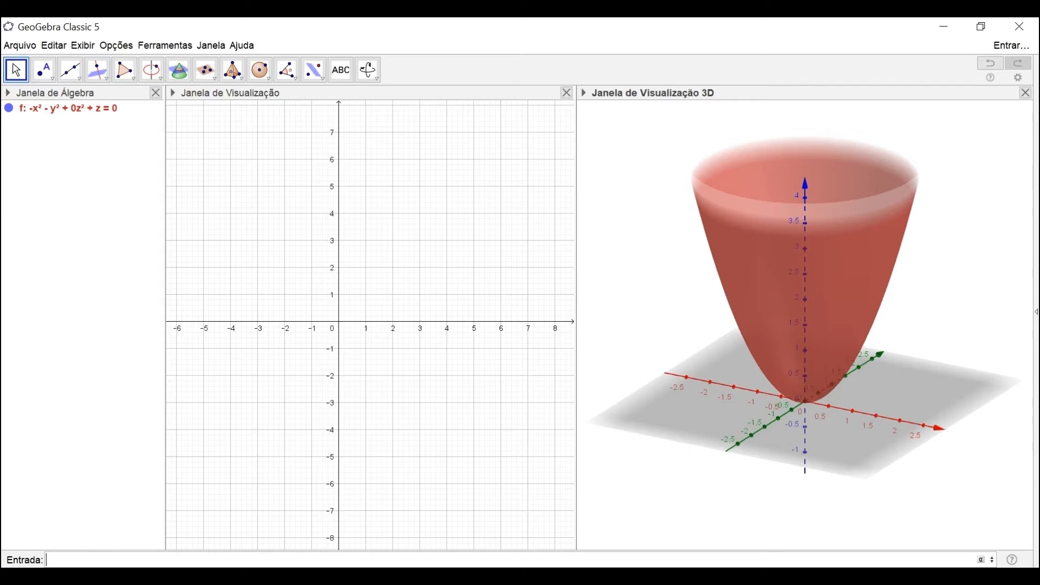
{"action": "mouse_move", "coordinate": [752, 258]}
{"action": "right_mouse_down"}
{"action": "mouse_move", "coordinate": [734, 317]}
{"action": "mouse_move", "coordinate": [766, 279]}
{"action": "mouse_move", "coordinate": [759, 253]}
{"action": "mouse_move", "coordinate": [755, 265]}
{"action": "right_mouse_up"}
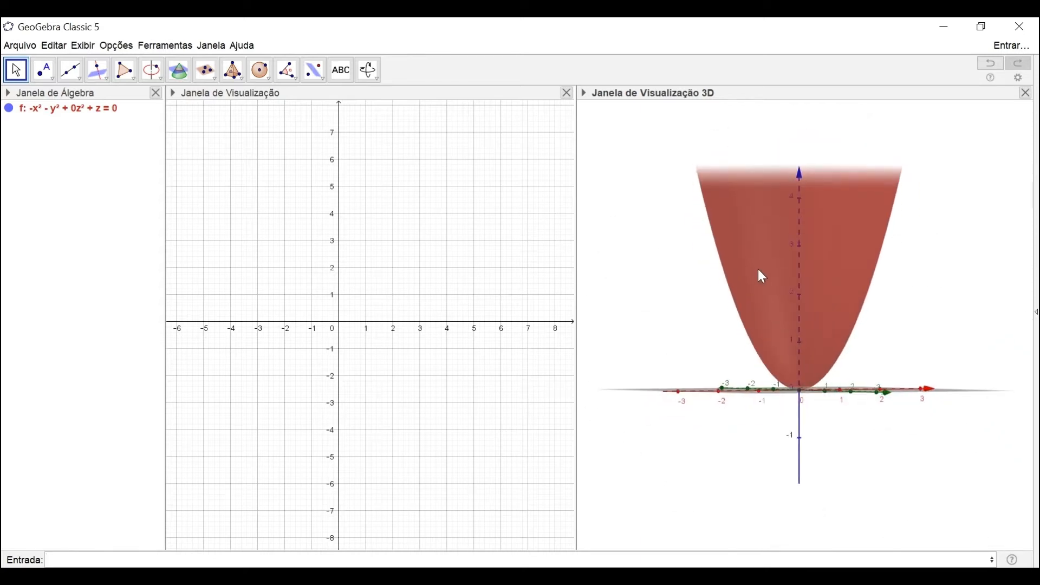
{"action": "scroll", "coordinate": [759, 271], "scroll_direction": "up", "scroll_amount": 4}
{"action": "scroll", "coordinate": [758, 274], "scroll_direction": "down", "scroll_amount": 2}
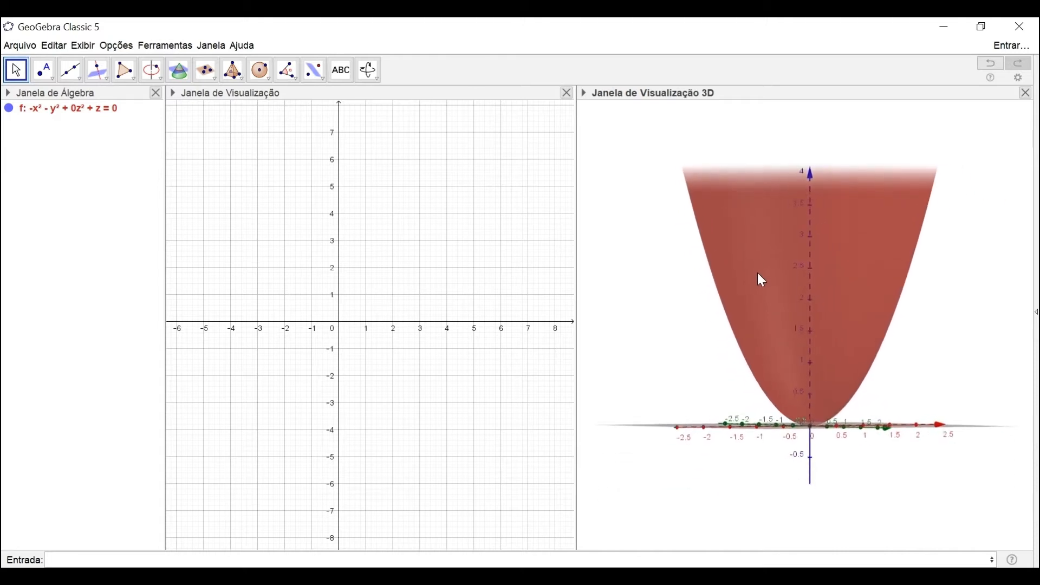
{"action": "right_click_drag", "start_coordinate": [779, 330], "coordinate": [766, 348]}
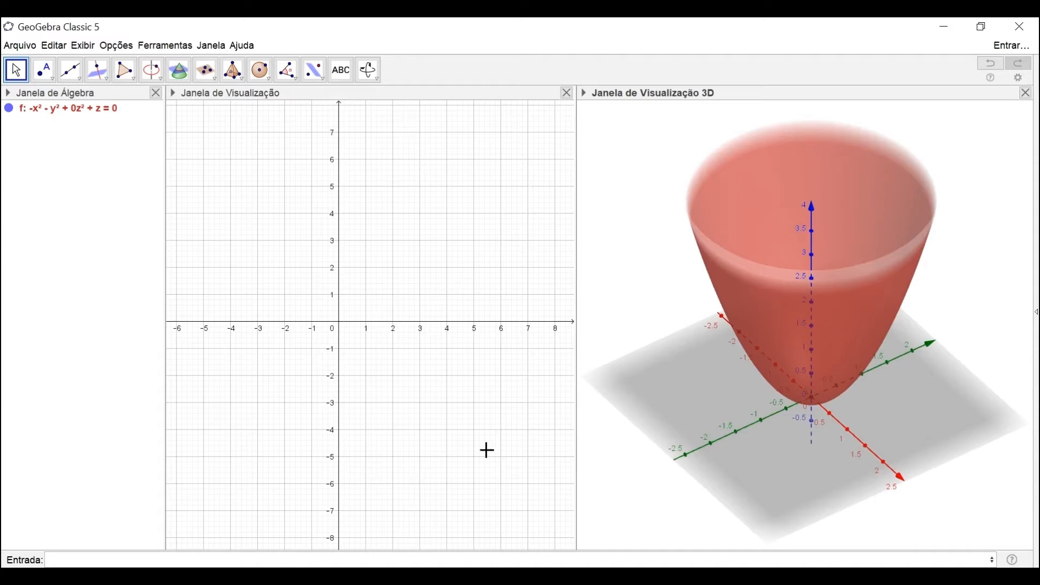
{"action": "right_click_drag", "start_coordinate": [825, 400], "coordinate": [827, 385]}
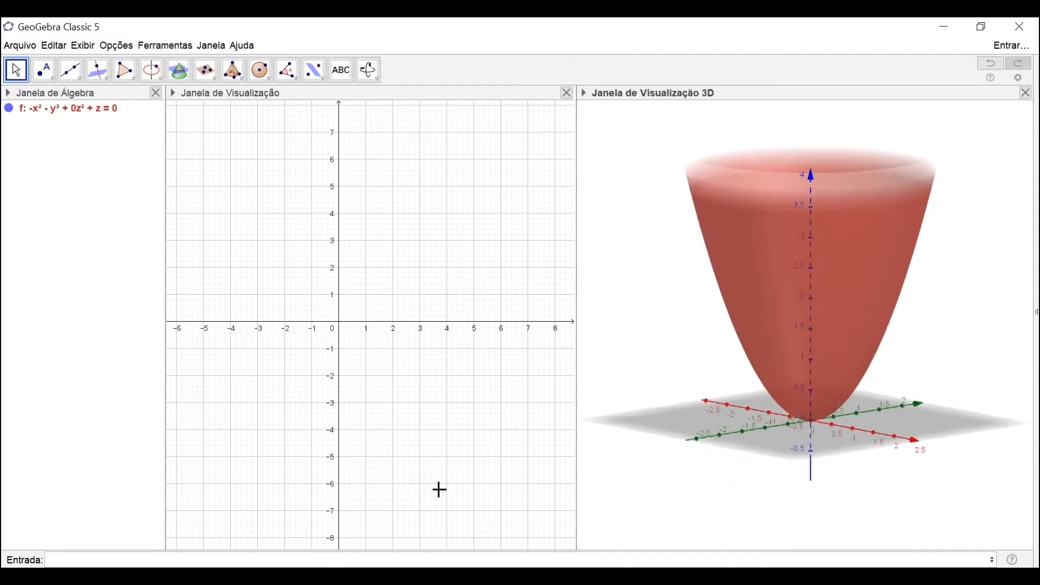
Step: Add the horizontal plane z=1 cutting through the paraboloid
{"action": "type", "text": "=1"}
{"action": "key", "text": "Return"}
{"action": "right_click_drag", "start_coordinate": [890, 397], "coordinate": [832, 417]}
{"action": "scroll", "coordinate": [838, 428], "scroll_direction": "up", "scroll_amount": 6}
{"action": "right_click_drag", "start_coordinate": [893, 398], "coordinate": [839, 385]}
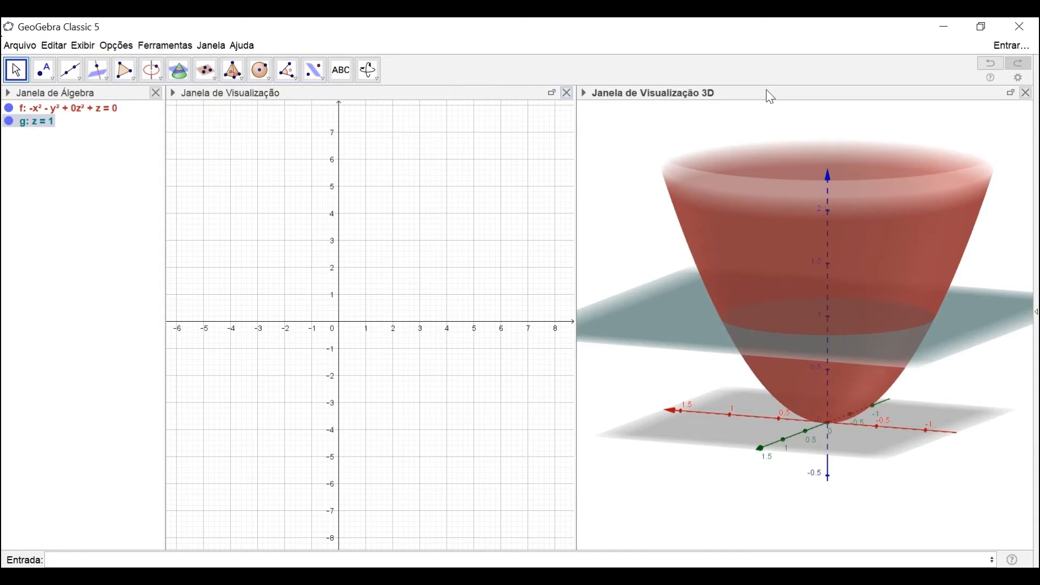
Step: Create the intersection curve between the paraboloid and the plane z=1 with the Intersect Two Surfaces tool
{"action": "left_click", "coordinate": [182, 77]}
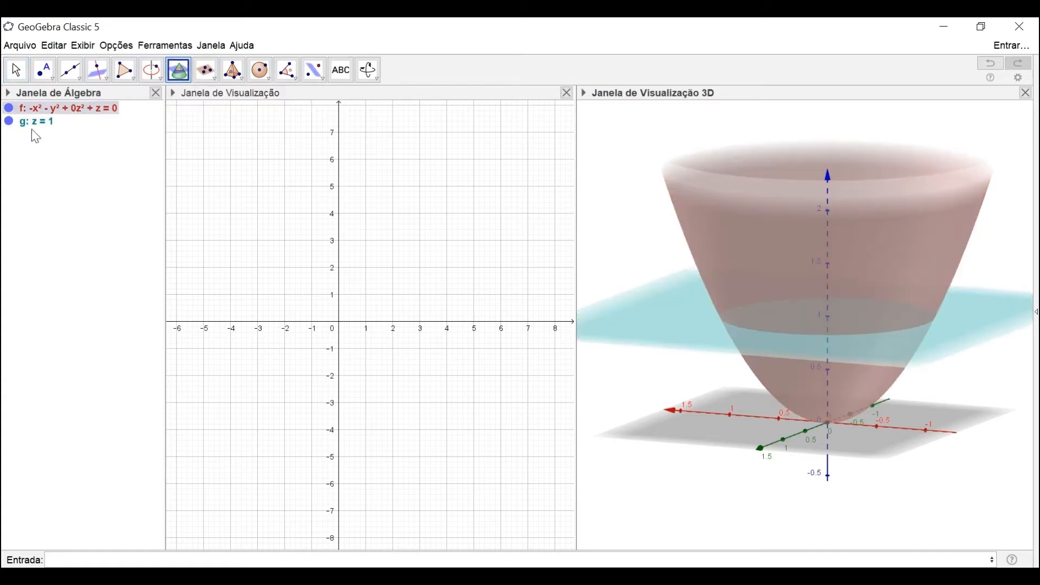
{"action": "left_click", "coordinate": [32, 122]}
{"action": "left_click", "coordinate": [16, 70]}
{"action": "left_click_drag", "start_coordinate": [794, 302], "coordinate": [734, 345]}
Step: Hide the plane z=1 and the paraboloid, and inspect the isolated intersection circle
{"action": "left_click", "coordinate": [9, 122]}
{"action": "left_click", "coordinate": [9, 108]}
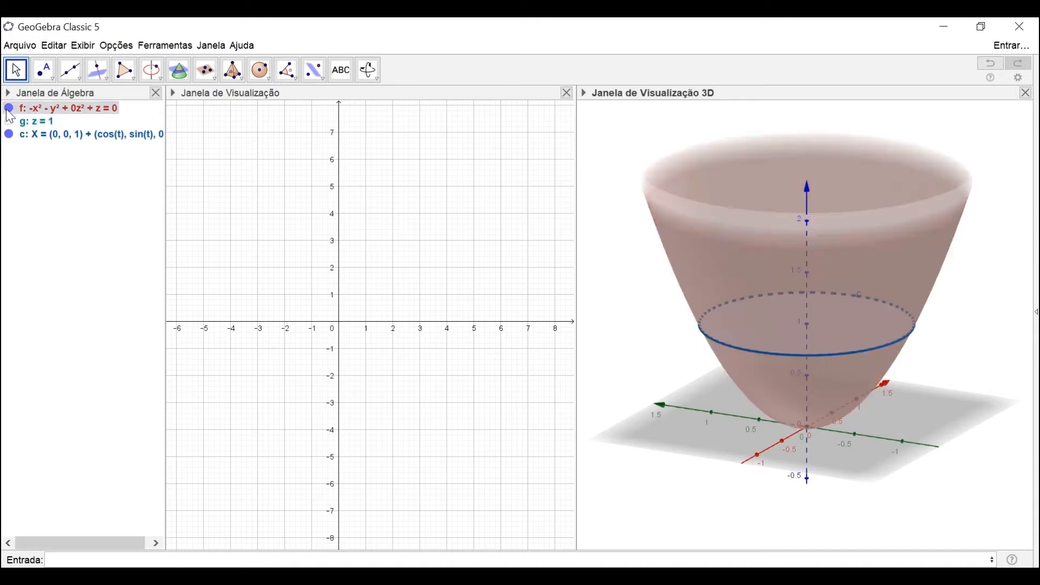
{"action": "left_click_drag", "start_coordinate": [938, 337], "coordinate": [878, 328]}
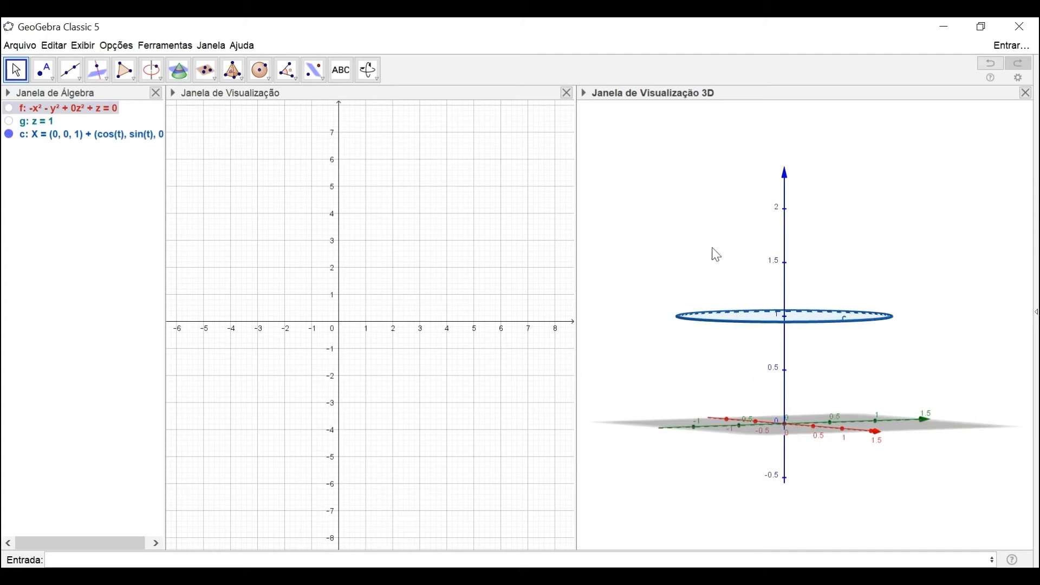
{"action": "mouse_move", "coordinate": [876, 365]}
{"action": "left_mouse_down"}
{"action": "mouse_move", "coordinate": [876, 395]}
{"action": "mouse_move", "coordinate": [890, 380]}
{"action": "left_mouse_up"}
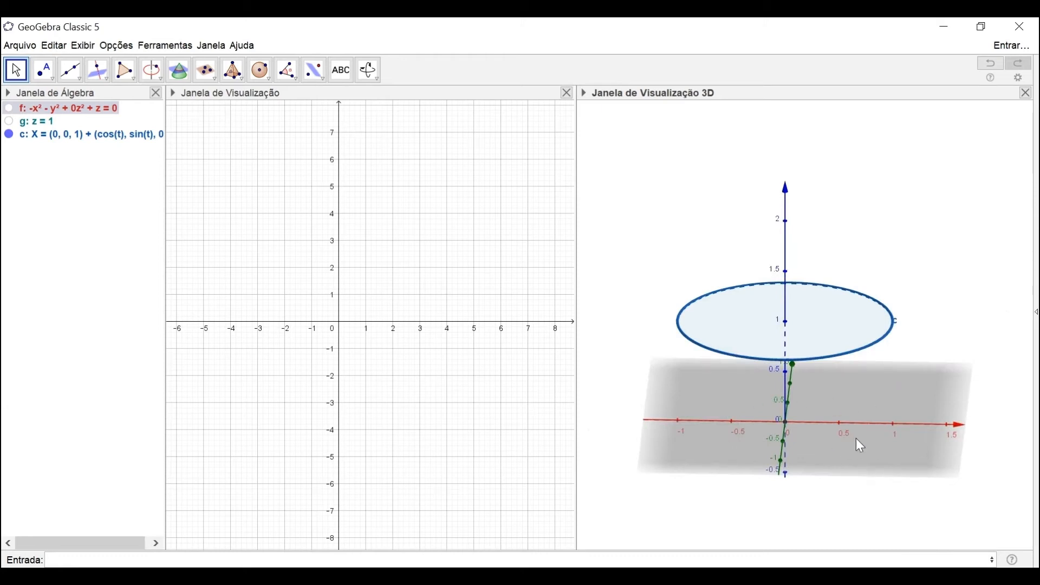
{"action": "left_click_drag", "start_coordinate": [882, 435], "coordinate": [870, 475]}
Step: Turn off the display of the 3D view's grey base plane and turn it back on
{"action": "right_click", "coordinate": [871, 481]}
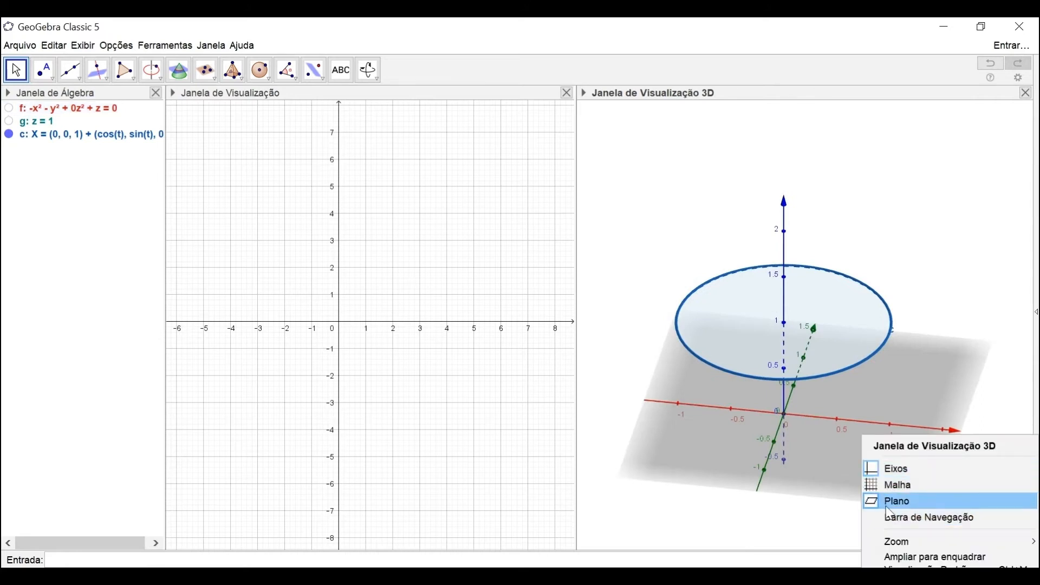
{"action": "left_click", "coordinate": [886, 501]}
{"action": "right_click", "coordinate": [849, 469]}
{"action": "left_click", "coordinate": [870, 500]}
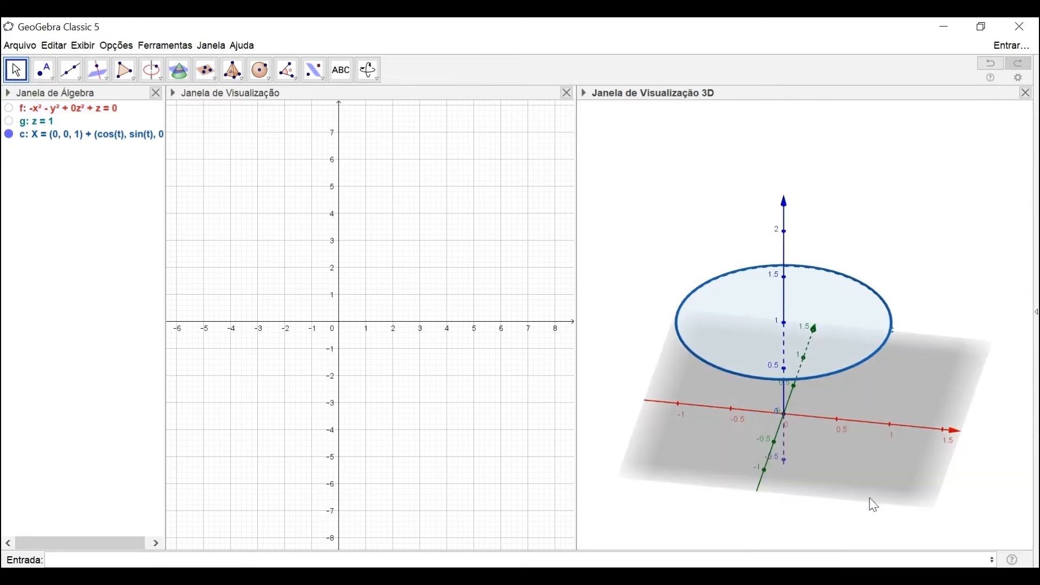
Step: Show the paraboloid again together with the intersection circle, keeping the plane z=1 hidden
{"action": "left_click_drag", "start_coordinate": [839, 480], "coordinate": [837, 477]}
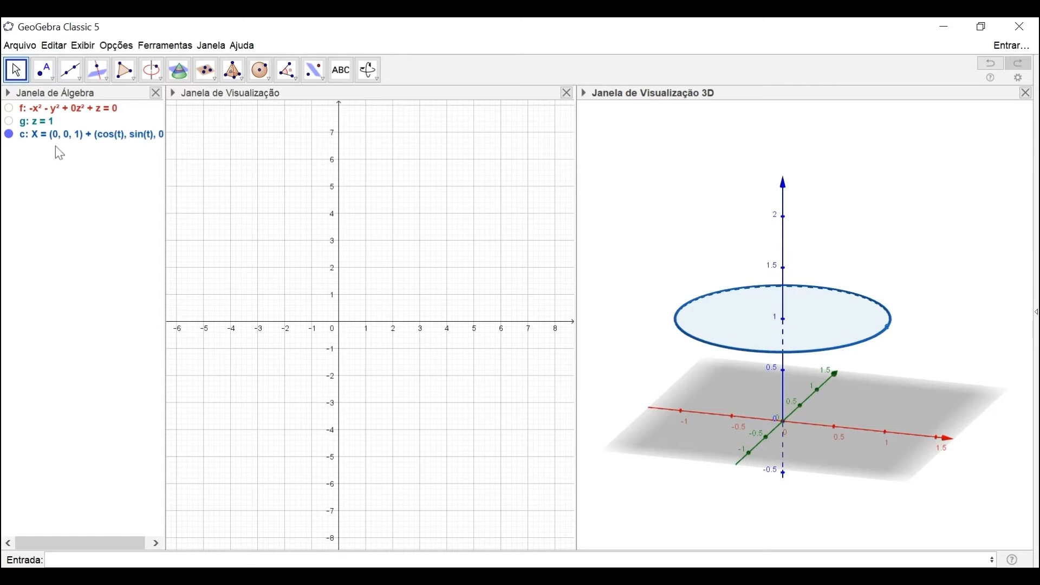
{"action": "left_click", "coordinate": [9, 108]}
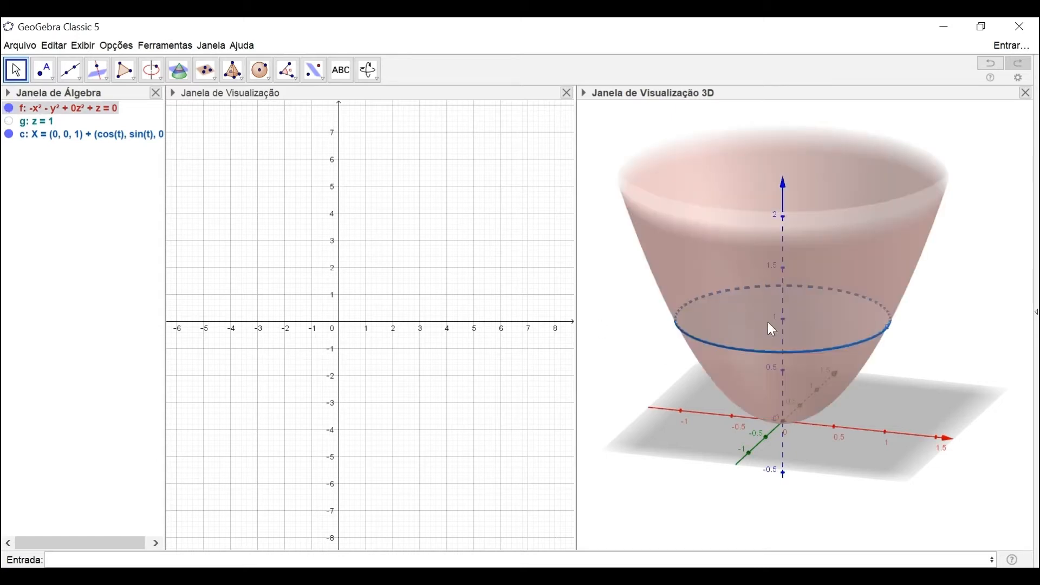
{"action": "mouse_move", "coordinate": [941, 318]}
{"action": "left_mouse_down"}
{"action": "mouse_move", "coordinate": [925, 335]}
{"action": "mouse_move", "coordinate": [939, 317]}
{"action": "mouse_move", "coordinate": [932, 323]}
{"action": "mouse_move", "coordinate": [922, 308]}
{"action": "mouse_move", "coordinate": [922, 320]}
{"action": "mouse_move", "coordinate": [926, 311]}
{"action": "left_mouse_up"}
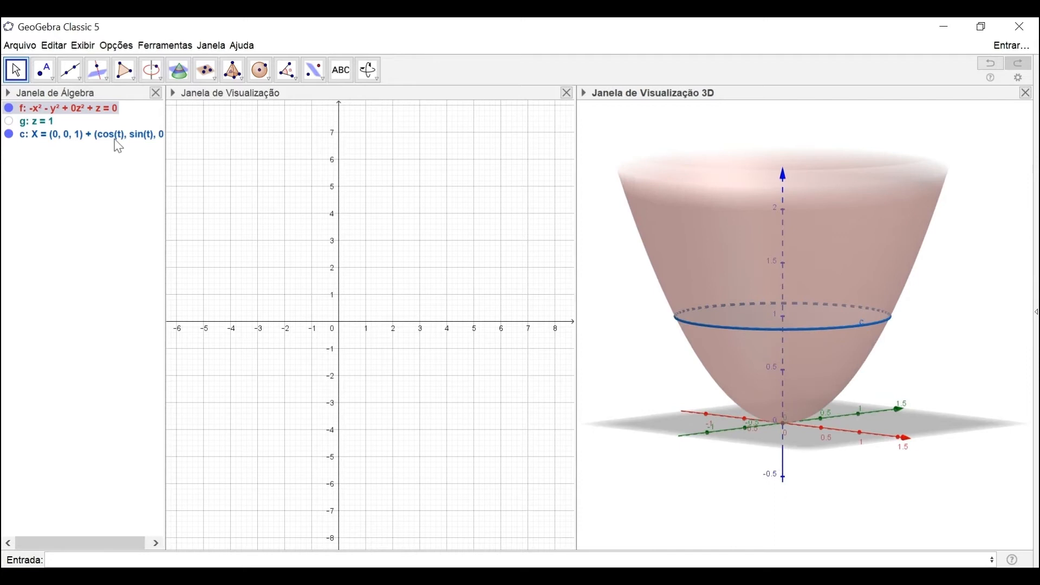
Step: Add the plane z=k and create a slider for the parameter k
{"action": "left_click", "coordinate": [188, 556]}
{"action": "type", "text": "z=k"}
{"action": "key", "text": "Return"}
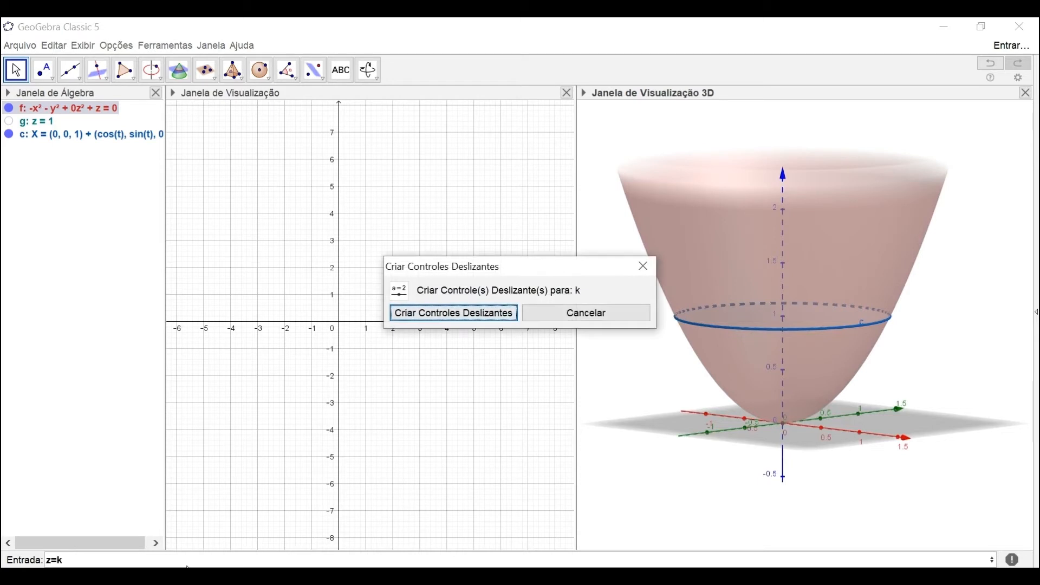
{"action": "key", "text": "Return"}
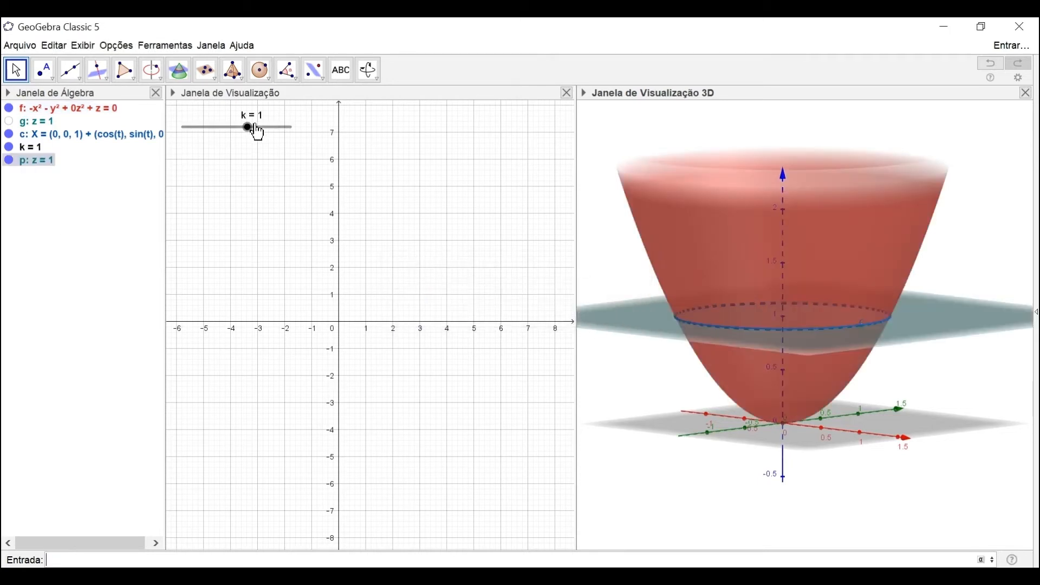
Step: Set the k slider's interval to a minimum of 0 and a maximum of 1, and close its properties
{"action": "left_click", "coordinate": [230, 128]}
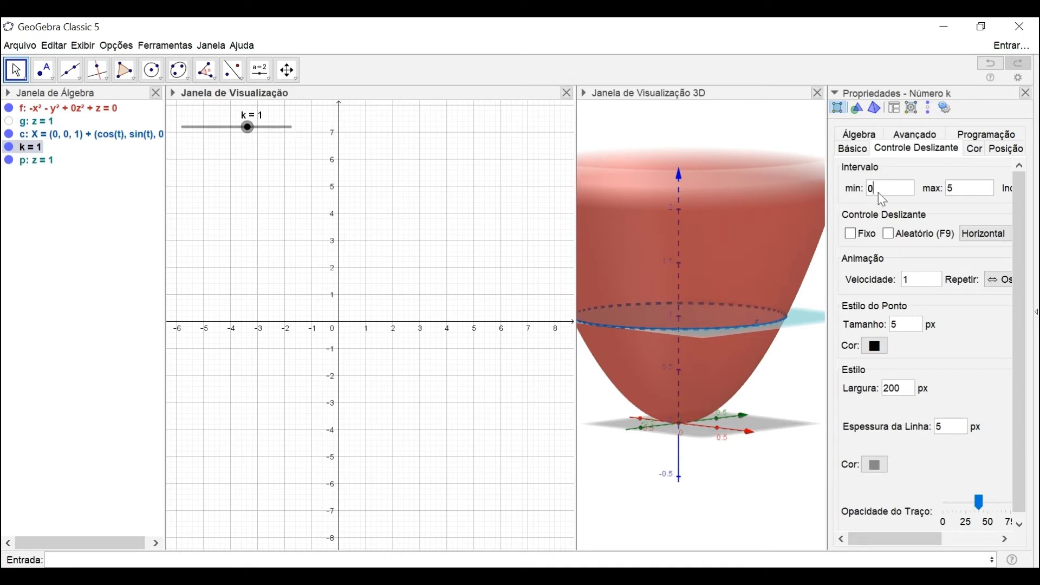
{"action": "left_click", "coordinate": [964, 190]}
{"action": "key", "text": "BackSpace"}
{"action": "type", "text": "1"}
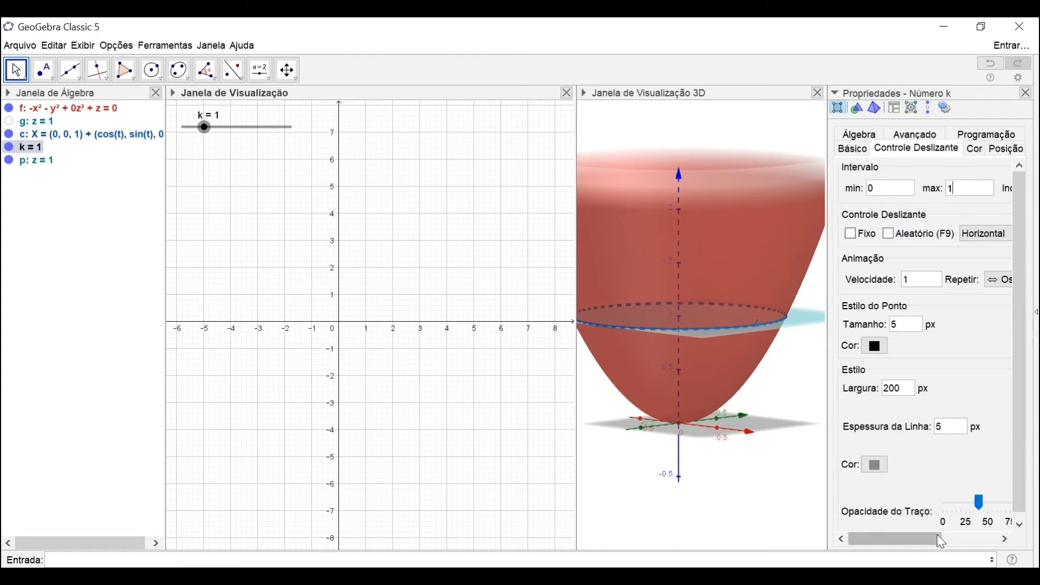
{"action": "left_click_drag", "start_coordinate": [943, 540], "coordinate": [997, 539]}
{"action": "left_click", "coordinate": [1027, 92]}
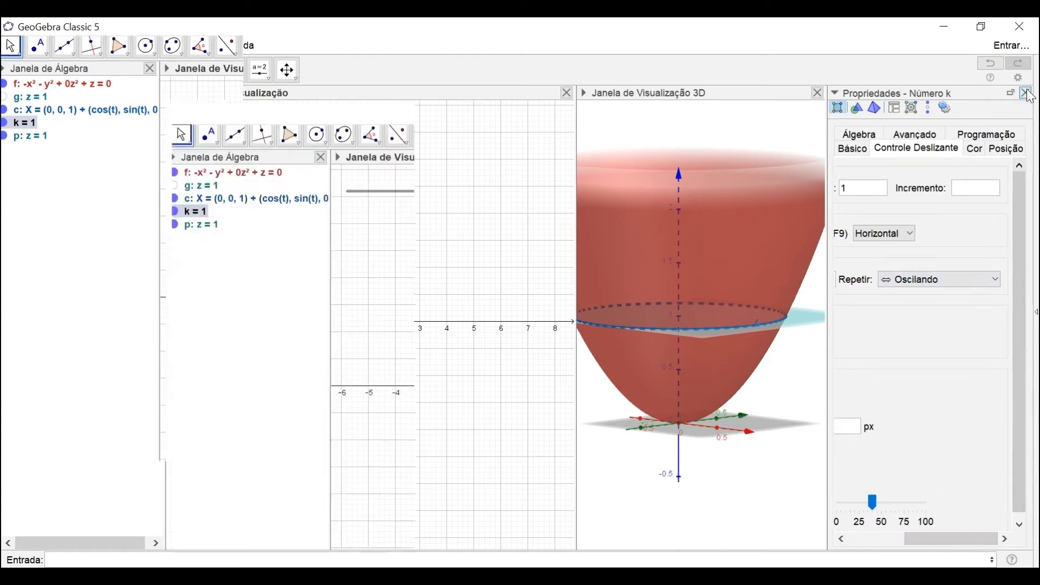
Step: Vary the k slider to move the cutting plane along the paraboloid, ending at k = 0.6
{"action": "left_click_drag", "start_coordinate": [294, 129], "coordinate": [221, 126]}
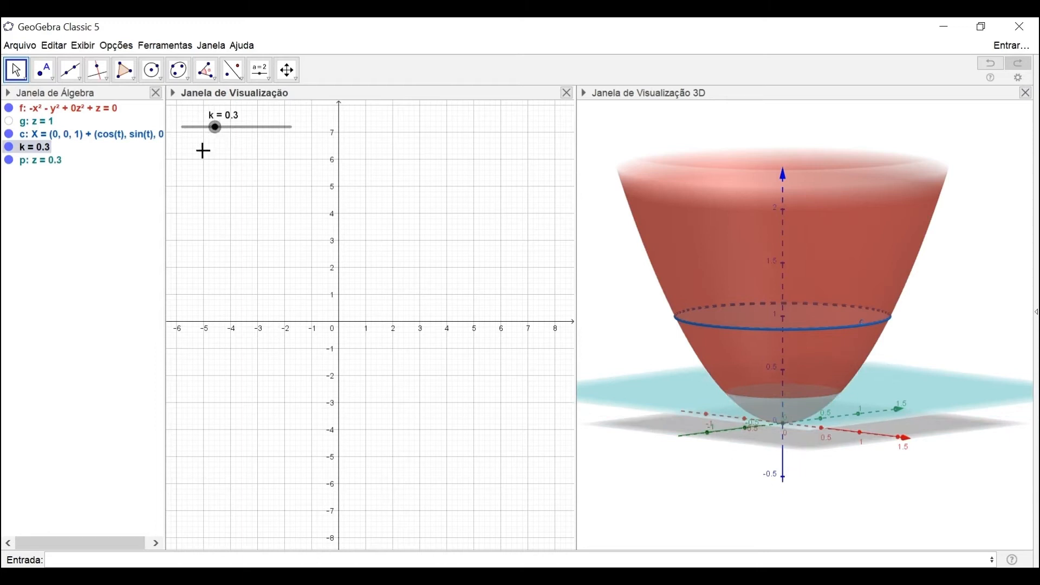
{"action": "left_click_drag", "start_coordinate": [223, 140], "coordinate": [252, 126]}
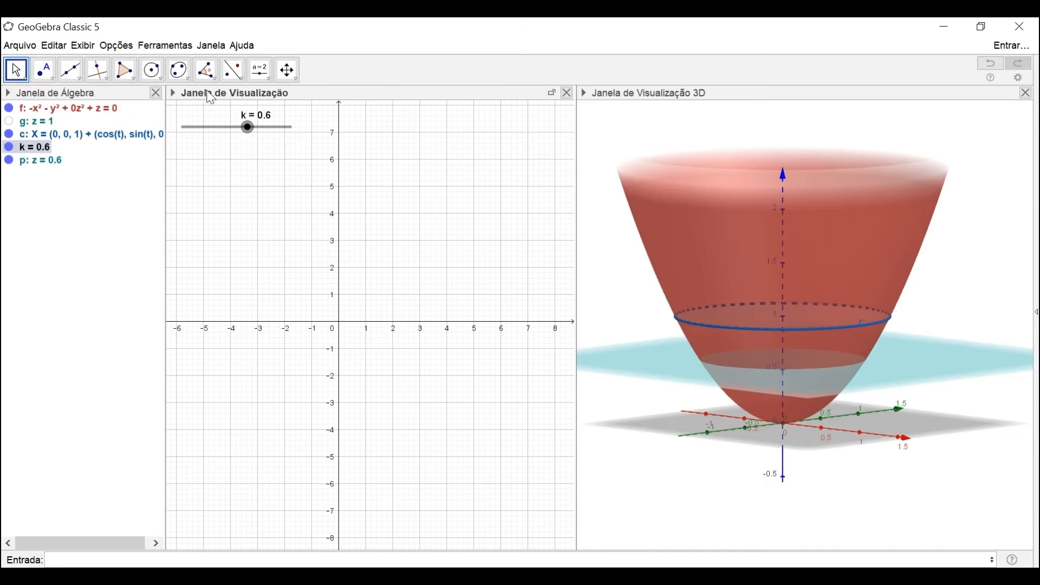
Step: Create the intersection curve of the plane z=k and the paraboloid with the two-surface intersection tool
{"action": "left_click", "coordinate": [766, 98]}
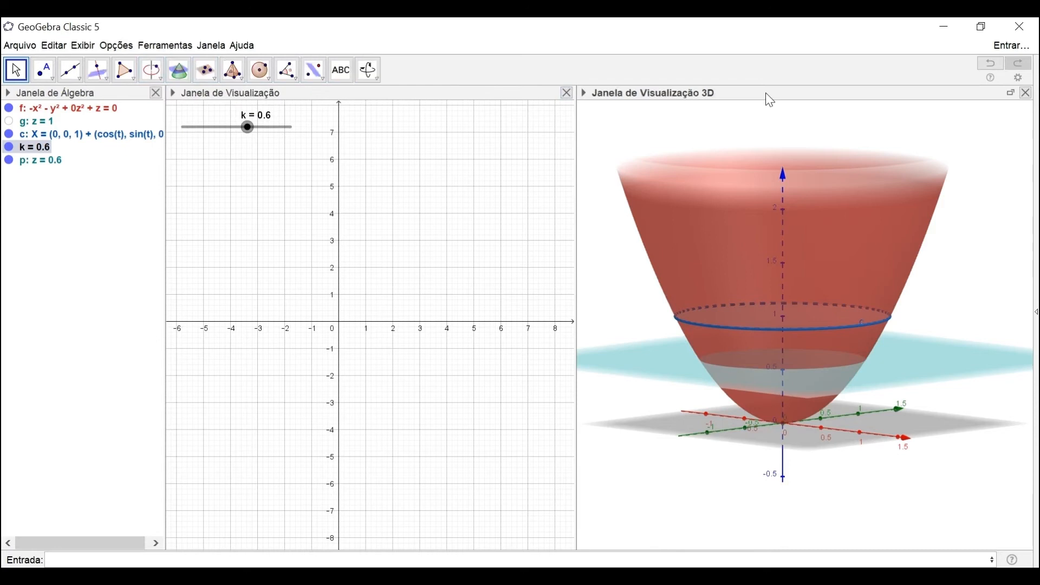
{"action": "left_click", "coordinate": [191, 73]}
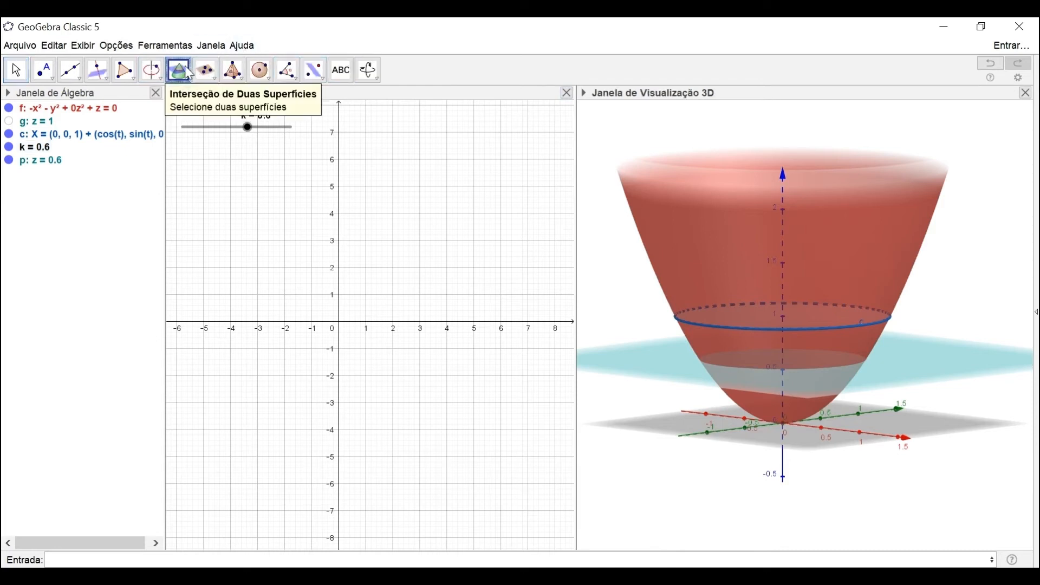
{"action": "left_click", "coordinate": [45, 161]}
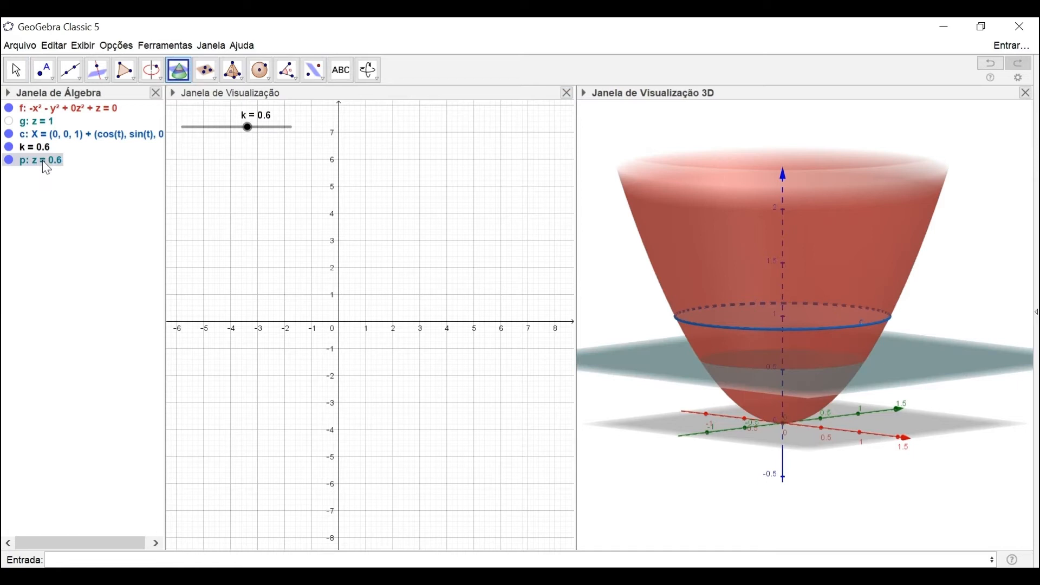
{"action": "left_click", "coordinate": [56, 106]}
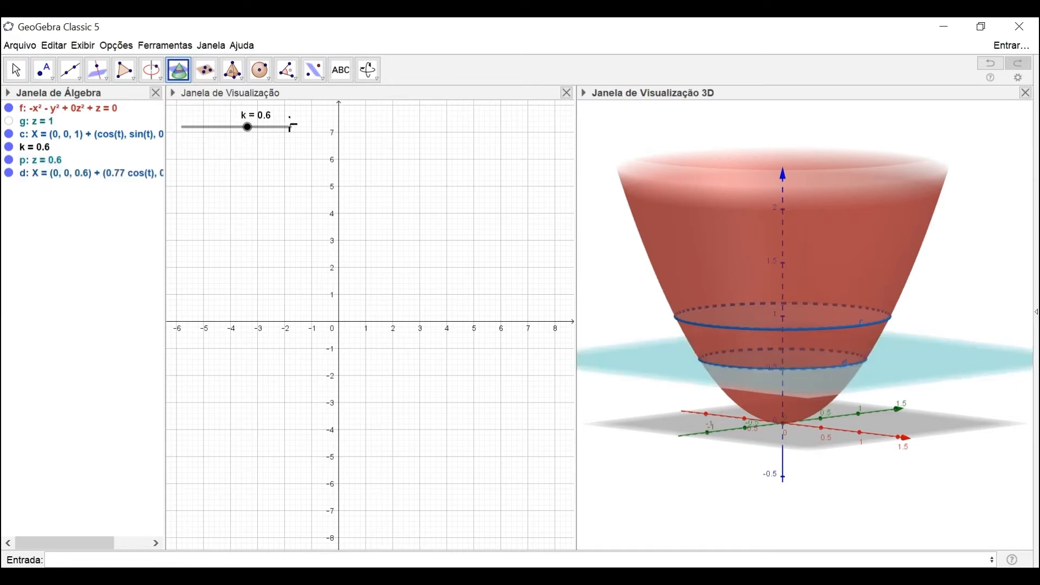
Step: Vary the k slider to move the new intersection curve, ending at k = 0.5, and hide the plane z=k
{"action": "mouse_move", "coordinate": [256, 133]}
{"action": "left_mouse_down"}
{"action": "mouse_move", "coordinate": [226, 131]}
{"action": "mouse_move", "coordinate": [259, 135]}
{"action": "mouse_move", "coordinate": [243, 133]}
{"action": "left_mouse_up"}
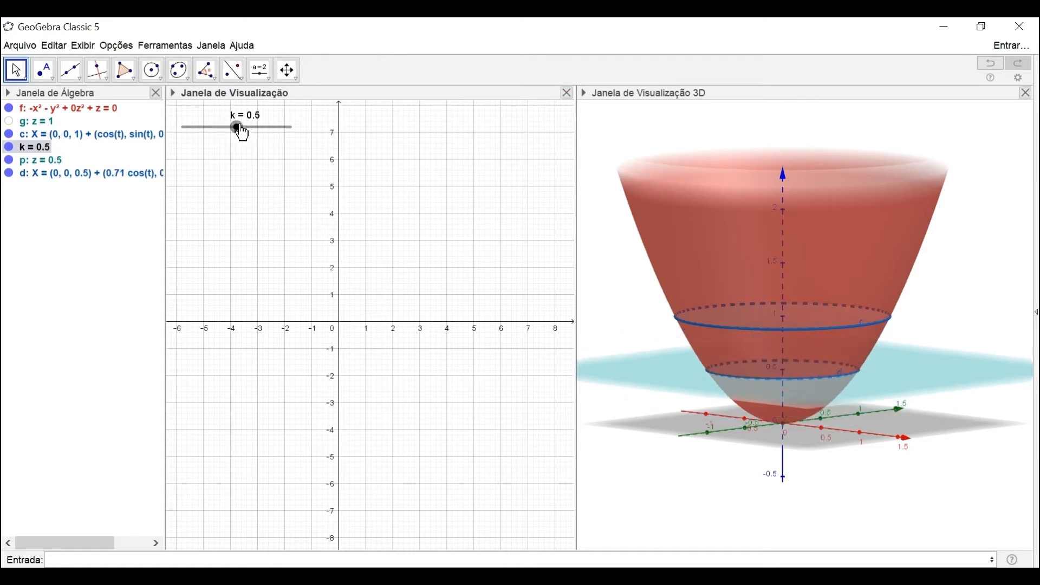
{"action": "left_click", "coordinate": [7, 164]}
{"action": "left_click", "coordinate": [8, 163]}
{"action": "left_click_drag", "start_coordinate": [237, 130], "coordinate": [238, 130]}
{"action": "left_click_drag", "start_coordinate": [919, 357], "coordinate": [902, 362]}
{"action": "mouse_move", "coordinate": [237, 130]}
{"action": "left_mouse_down"}
{"action": "mouse_move", "coordinate": [279, 142]}
{"action": "mouse_move", "coordinate": [206, 122]}
{"action": "mouse_move", "coordinate": [283, 139]}
{"action": "mouse_move", "coordinate": [236, 129]}
{"action": "left_mouse_up"}
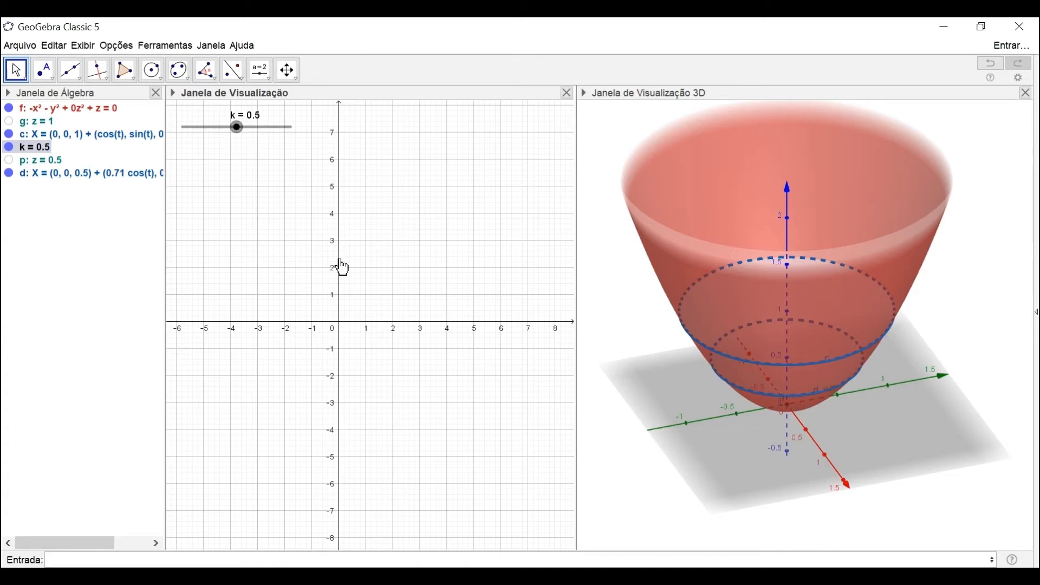
Step: Plot the level curve x^2+y^2=k in the xy-plane
{"action": "left_click", "coordinate": [163, 560]}
{"action": "left_click", "coordinate": [49, 560]}
{"action": "type", "text": "x"}
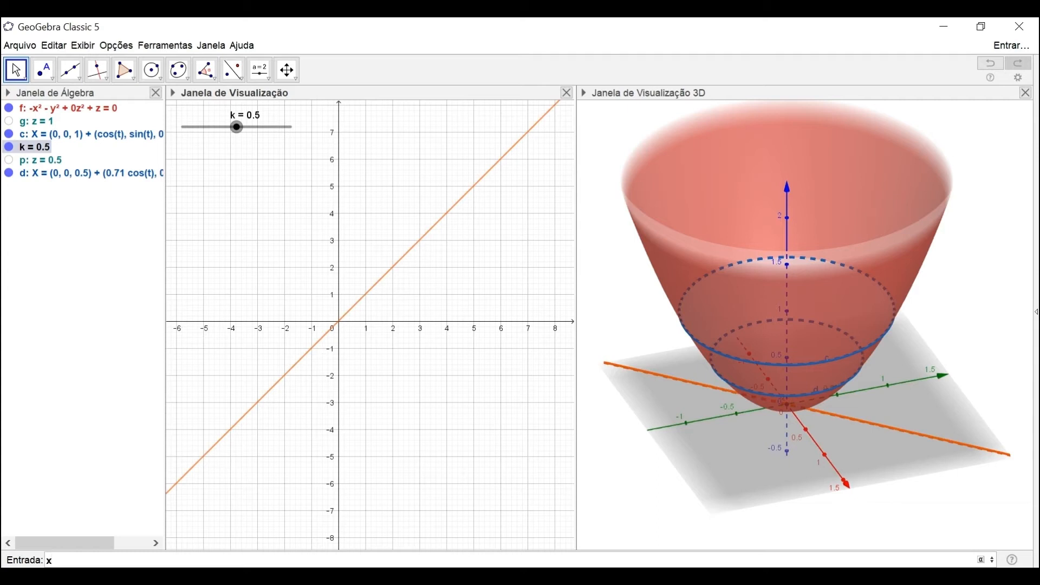
{"action": "type", "text": "^2+y"}
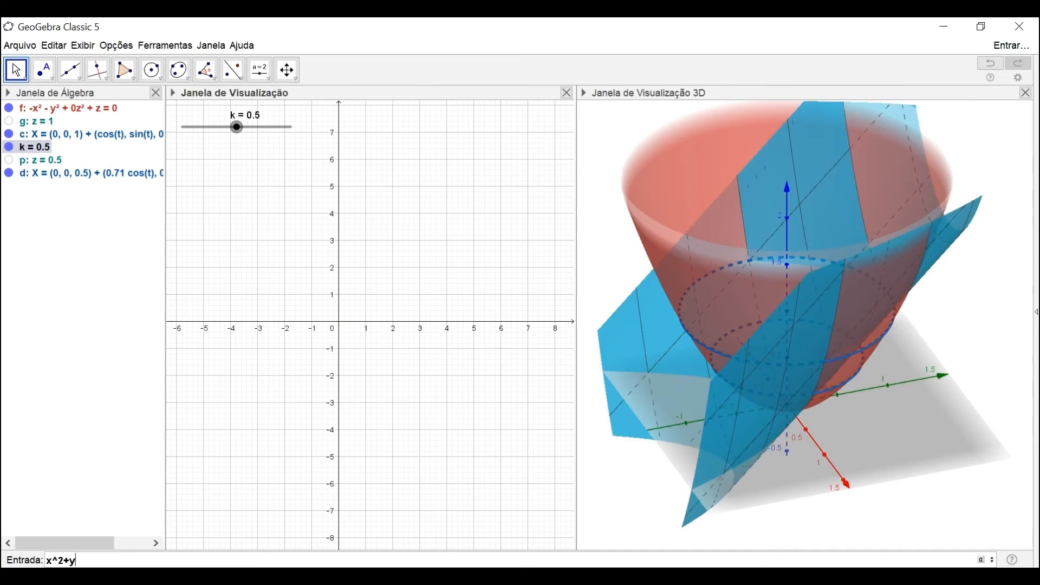
{"action": "type", "text": "2"}
{"action": "key", "text": "BackSpace"}
{"action": "type", "text": "^2=k"}
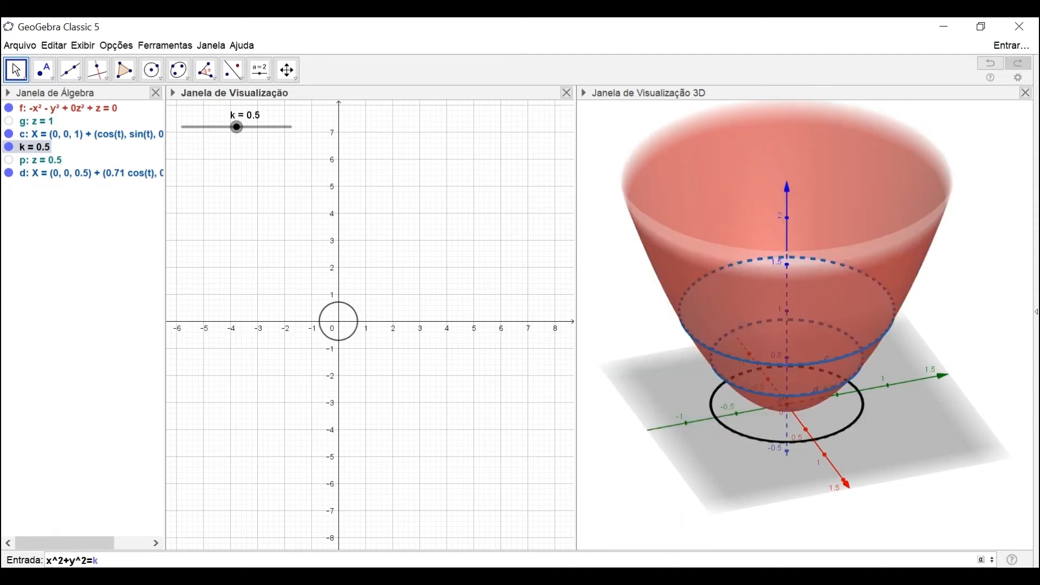
{"action": "key", "text": "Return"}
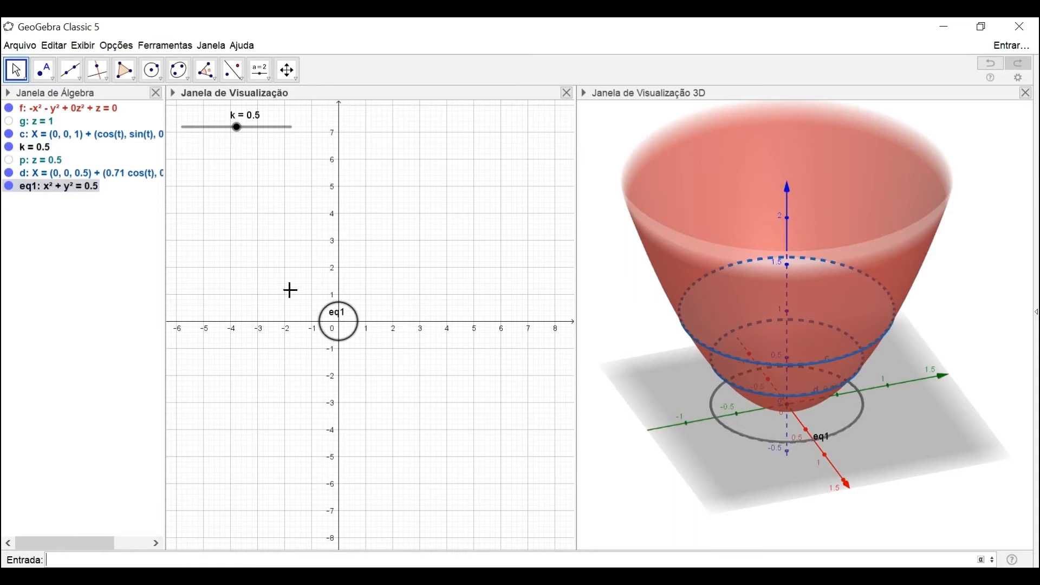
Step: Compare the circle in the xy-plane with the intersection curve from above and from the side, varying k to 1 and back to 0.5
{"action": "mouse_move", "coordinate": [835, 467]}
{"action": "left_mouse_down"}
{"action": "mouse_move", "coordinate": [867, 447]}
{"action": "mouse_move", "coordinate": [848, 459]}
{"action": "left_mouse_up"}
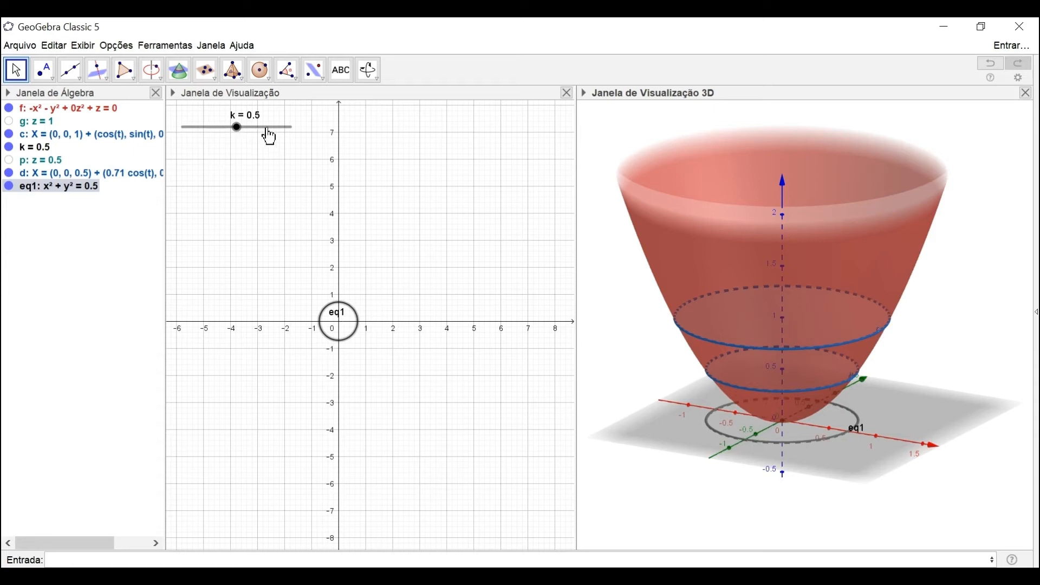
{"action": "left_click", "coordinate": [242, 129]}
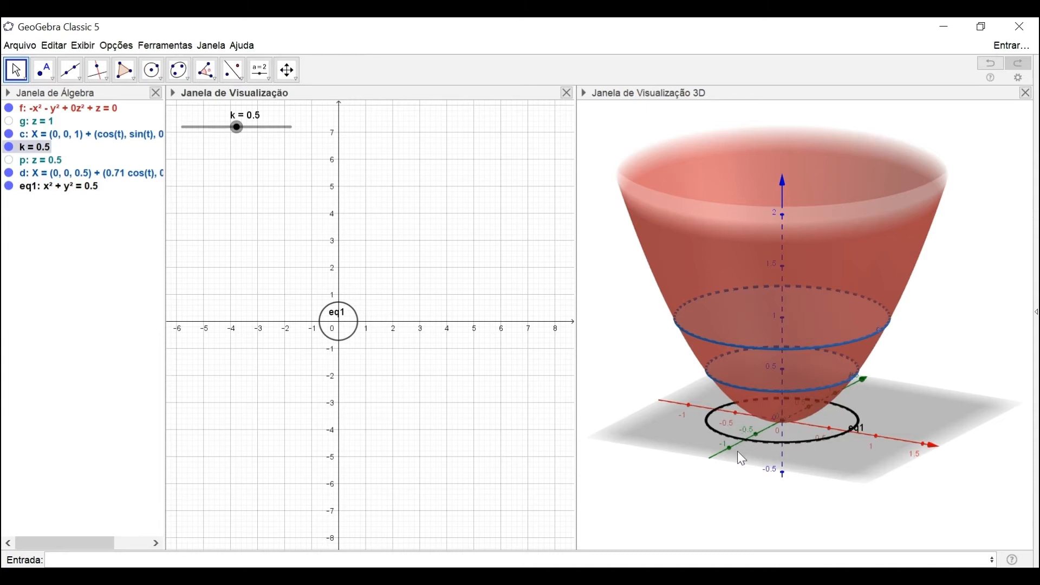
{"action": "left_click_drag", "start_coordinate": [906, 425], "coordinate": [901, 454]}
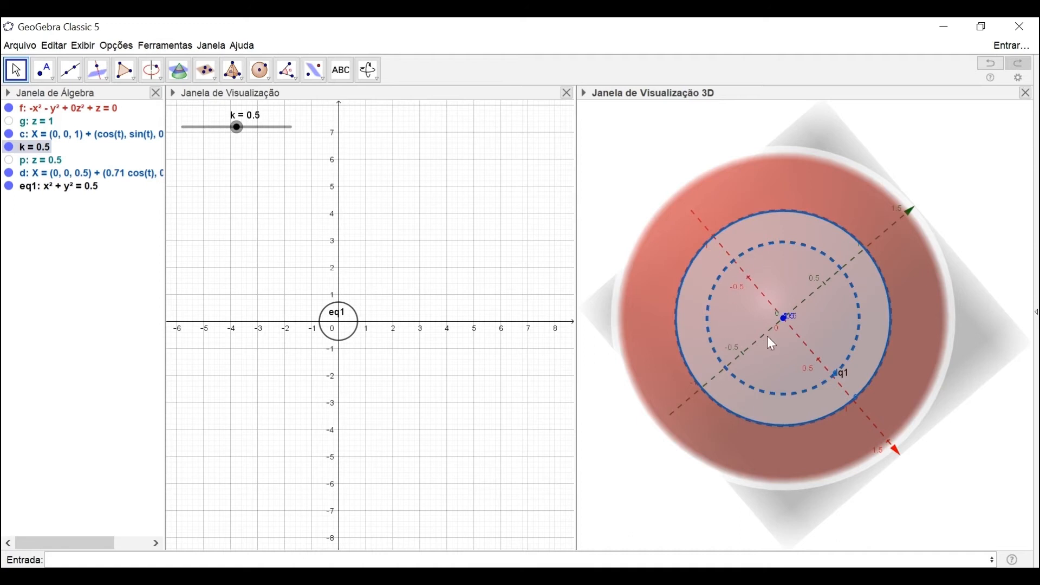
{"action": "left_click_drag", "start_coordinate": [980, 340], "coordinate": [811, 352]}
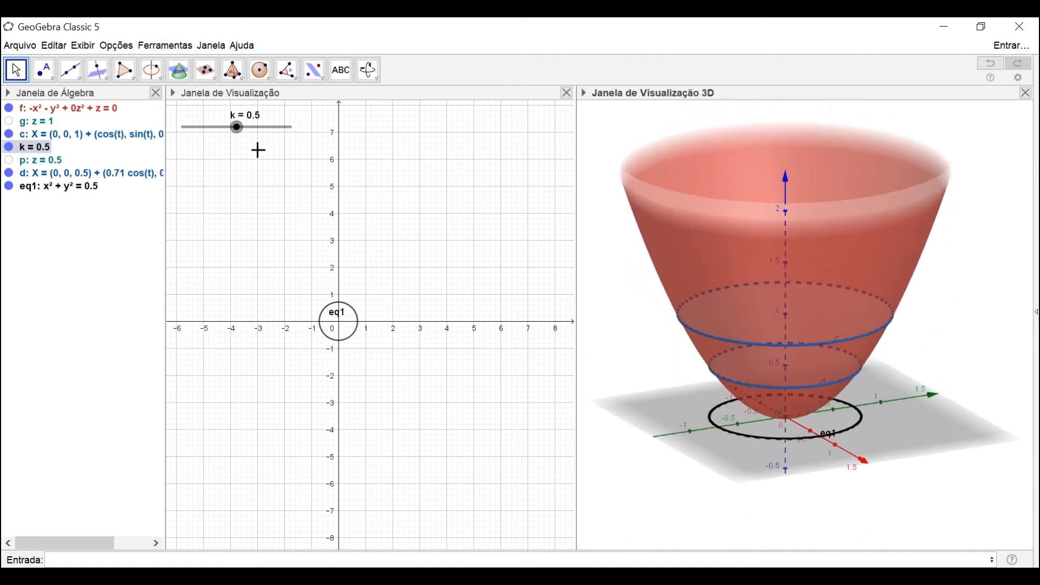
{"action": "left_click_drag", "start_coordinate": [244, 135], "coordinate": [298, 148]}
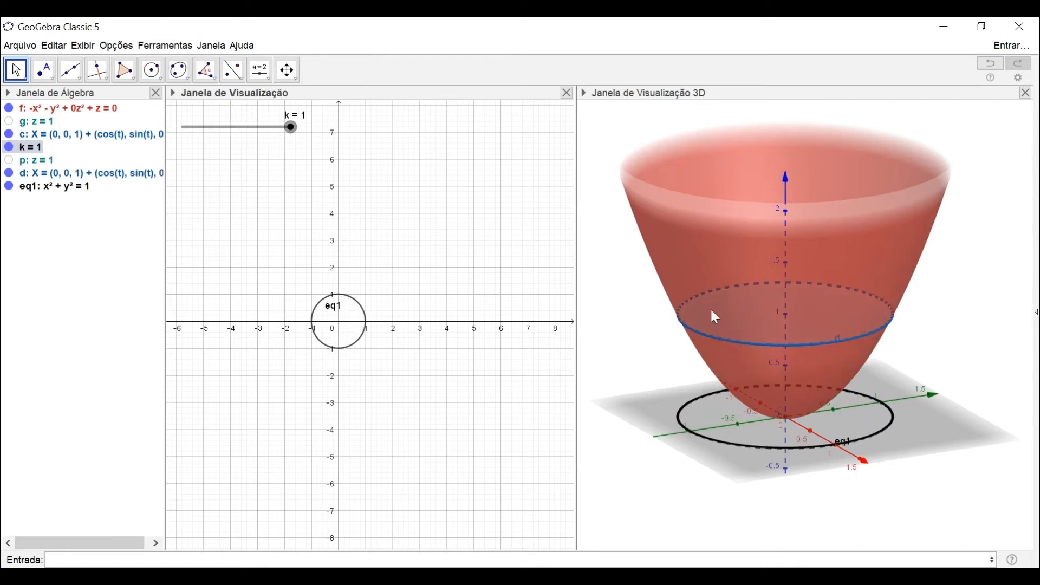
{"action": "left_click_drag", "start_coordinate": [862, 338], "coordinate": [916, 375]}
{"action": "left_click_drag", "start_coordinate": [290, 127], "coordinate": [237, 127]}
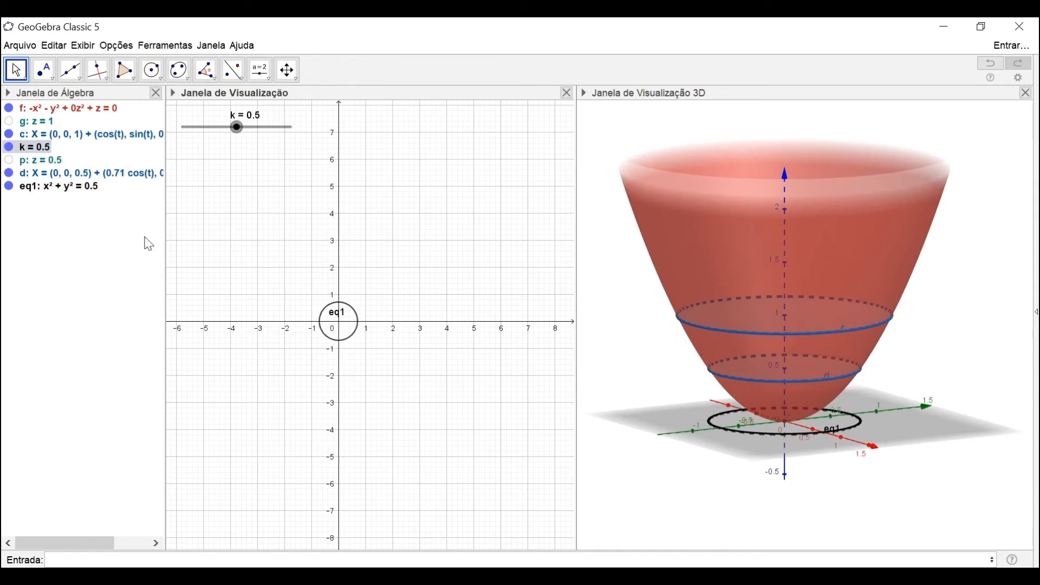
Step: Hide the label of the circle x²+y²=k and enable its trace
{"action": "right_click", "coordinate": [42, 188]}
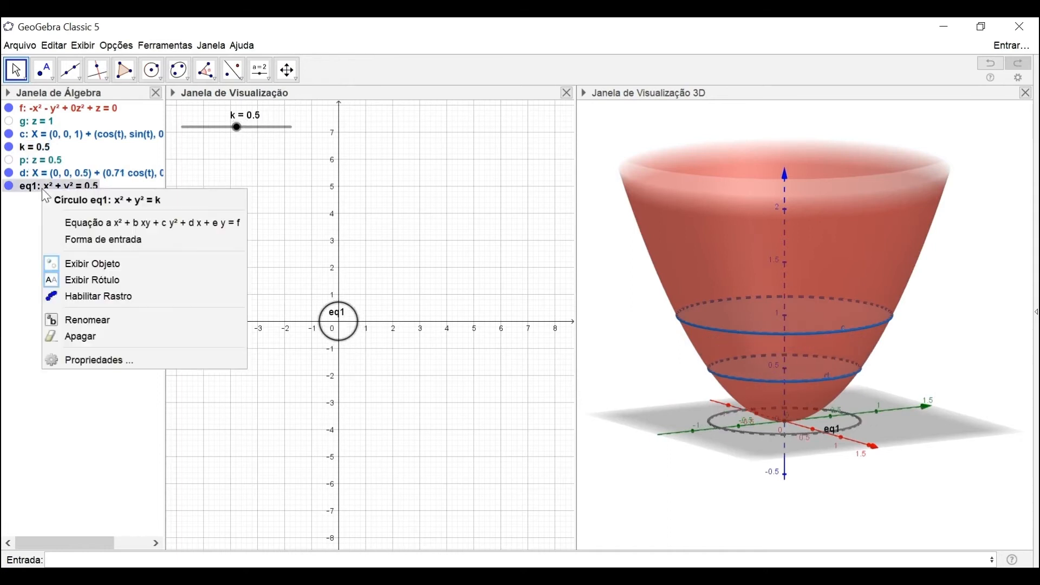
{"action": "left_click", "coordinate": [92, 282]}
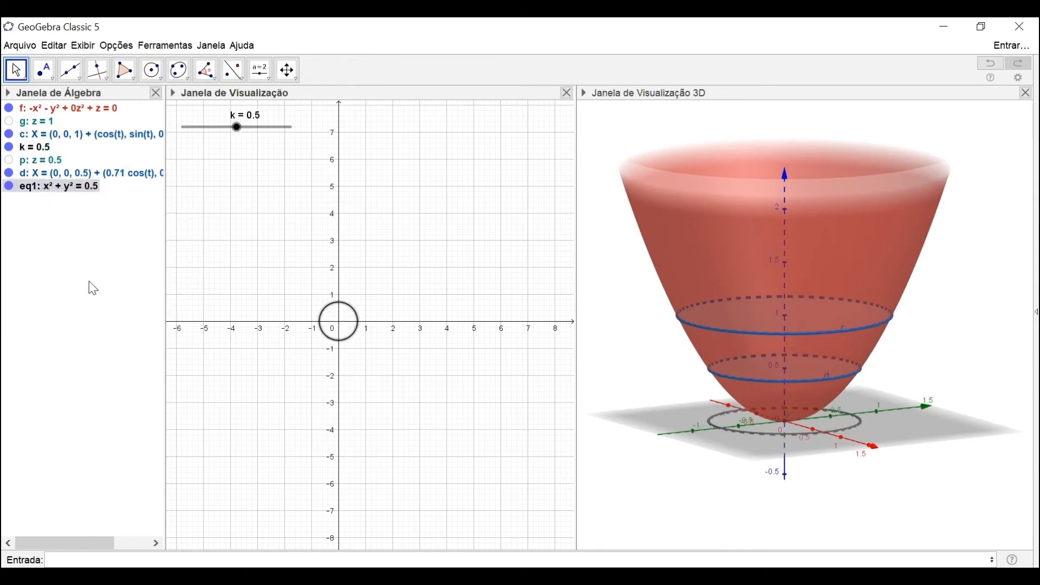
{"action": "right_click", "coordinate": [53, 187]}
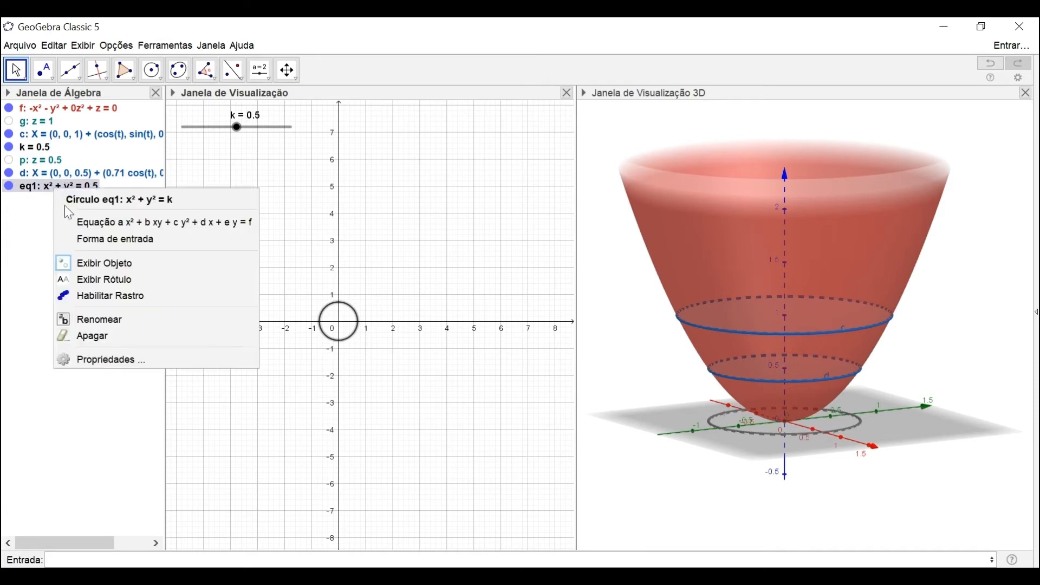
{"action": "left_click", "coordinate": [122, 297]}
Step: Sweep the k slider through its range to trace the level curves in the xy-plane, ending at k = 0.2
{"action": "left_click", "coordinate": [241, 129]}
{"action": "mouse_move", "coordinate": [247, 132]}
{"action": "left_mouse_down"}
{"action": "mouse_move", "coordinate": [290, 142]}
{"action": "mouse_move", "coordinate": [183, 128]}
{"action": "left_mouse_up"}
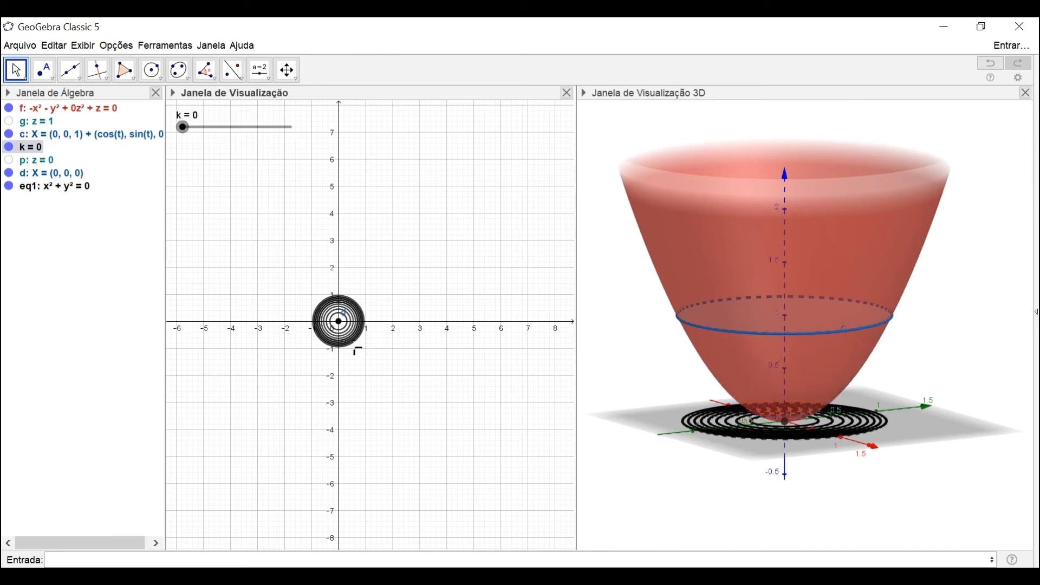
{"action": "mouse_move", "coordinate": [865, 488]}
{"action": "left_mouse_down"}
{"action": "mouse_move", "coordinate": [879, 511]}
{"action": "mouse_move", "coordinate": [930, 473]}
{"action": "mouse_move", "coordinate": [883, 509]}
{"action": "mouse_move", "coordinate": [894, 523]}
{"action": "mouse_move", "coordinate": [896, 483]}
{"action": "mouse_move", "coordinate": [883, 496]}
{"action": "left_mouse_up"}
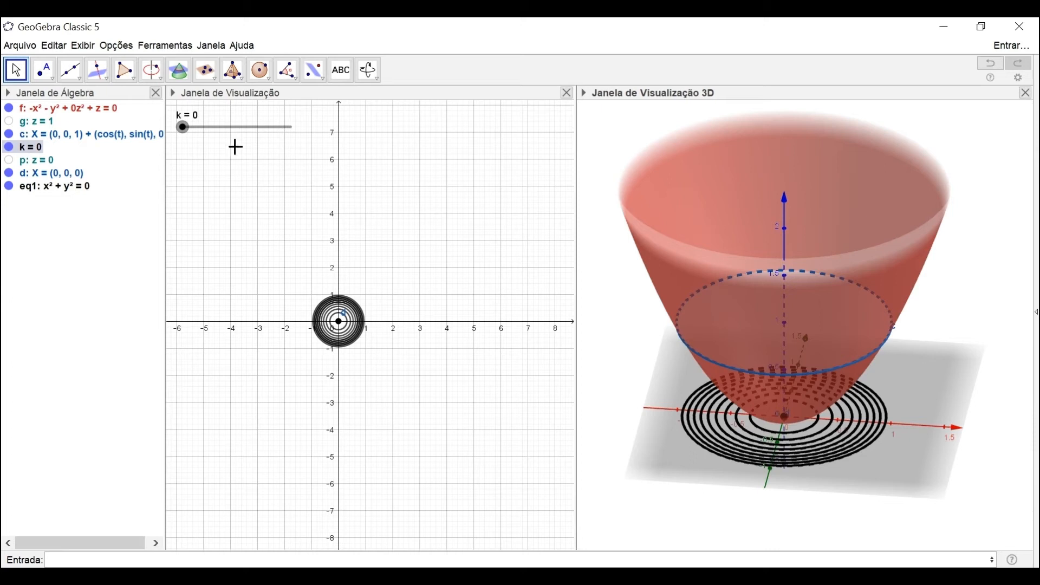
{"action": "left_click_drag", "start_coordinate": [187, 130], "coordinate": [245, 150]}
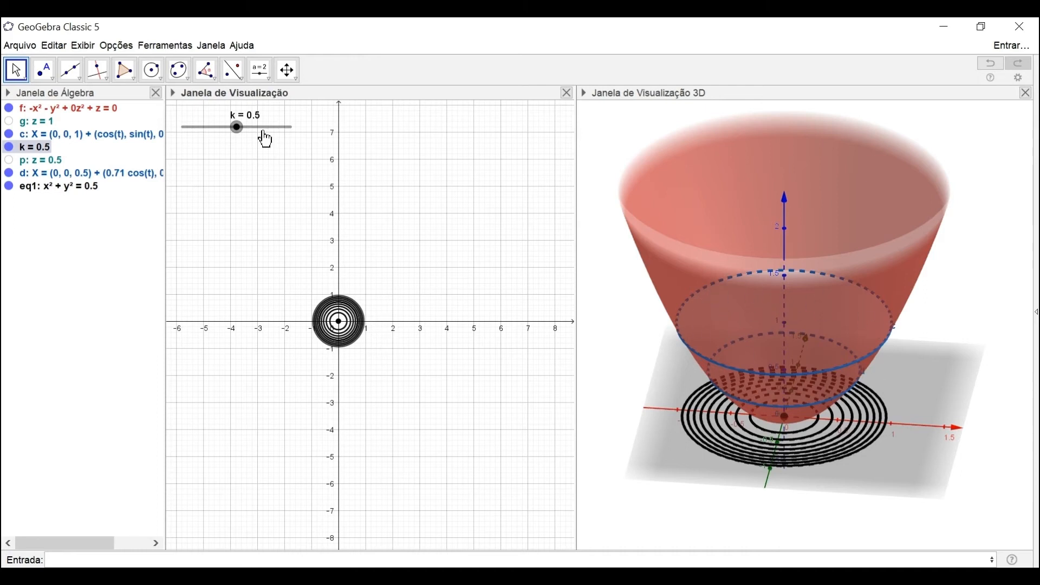
{"action": "left_click_drag", "start_coordinate": [237, 128], "coordinate": [185, 127]}
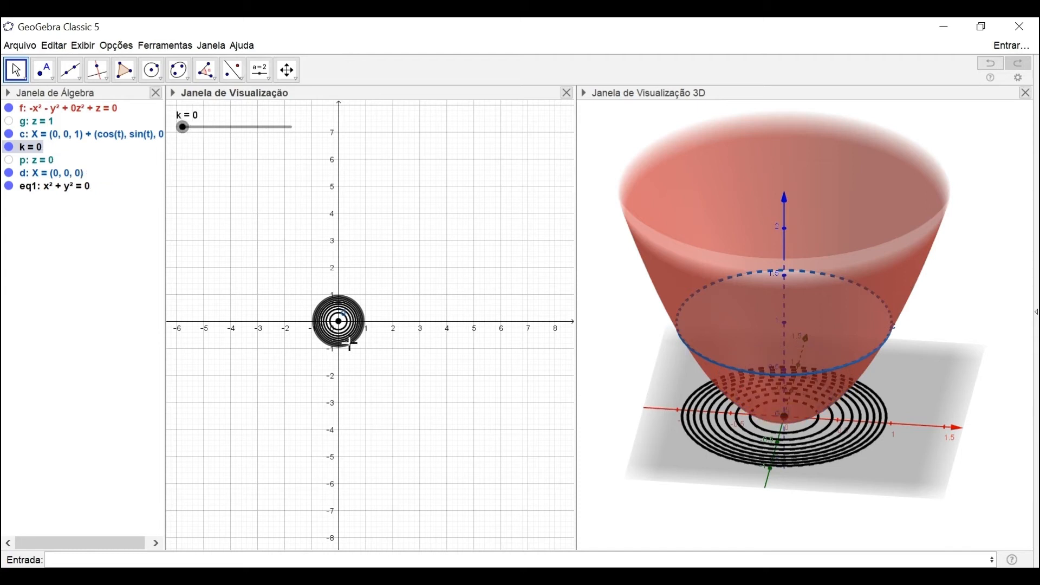
{"action": "left_click_drag", "start_coordinate": [187, 128], "coordinate": [208, 130]}
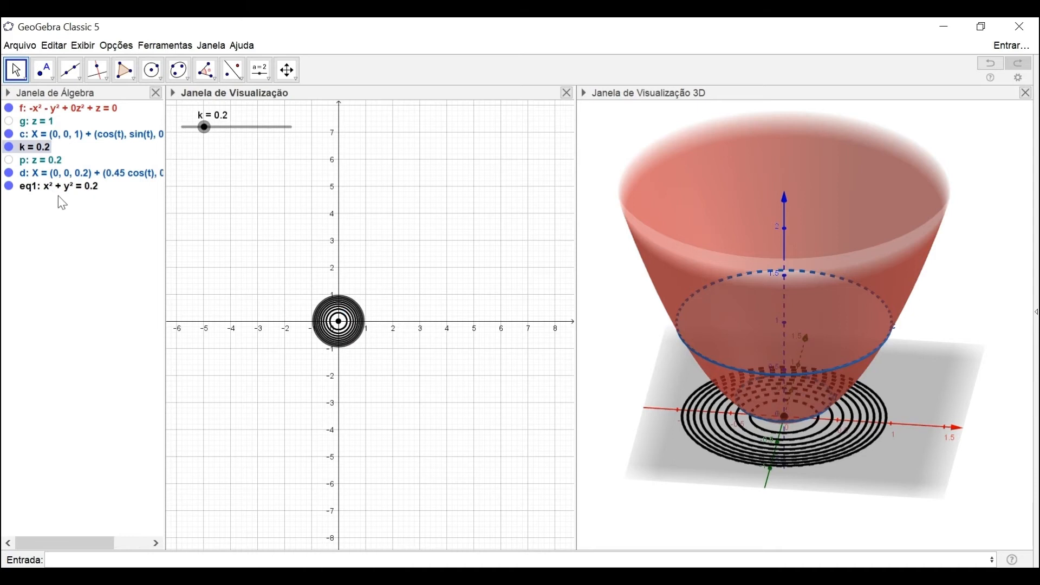